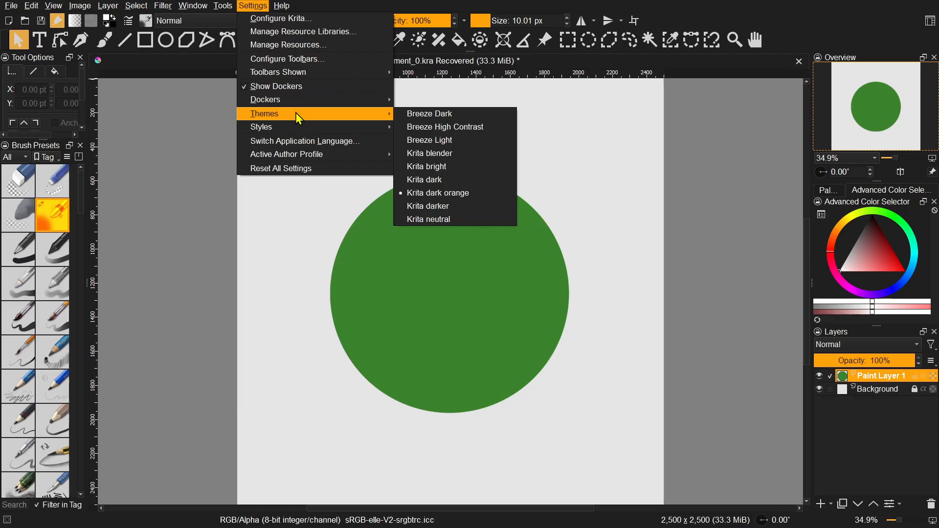
# Step: Switch the interface theme to Krita dark and return it to Krita dark orange
pyautogui.click(439, 182)
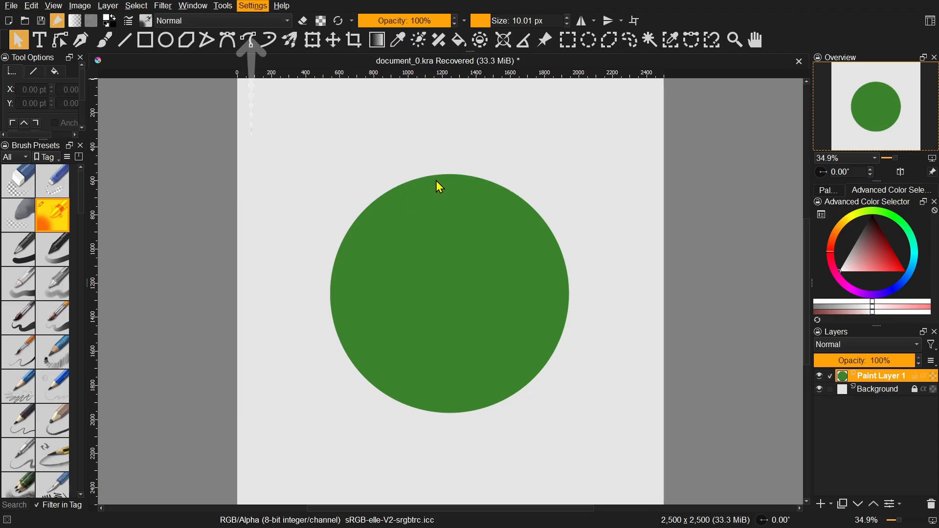
pyautogui.click(252, 5)
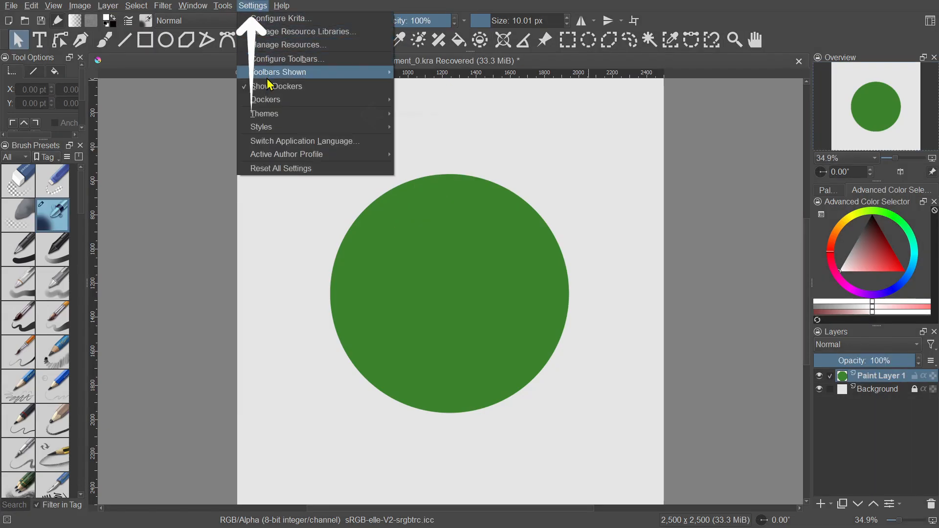
pyautogui.moveTo(277, 115)
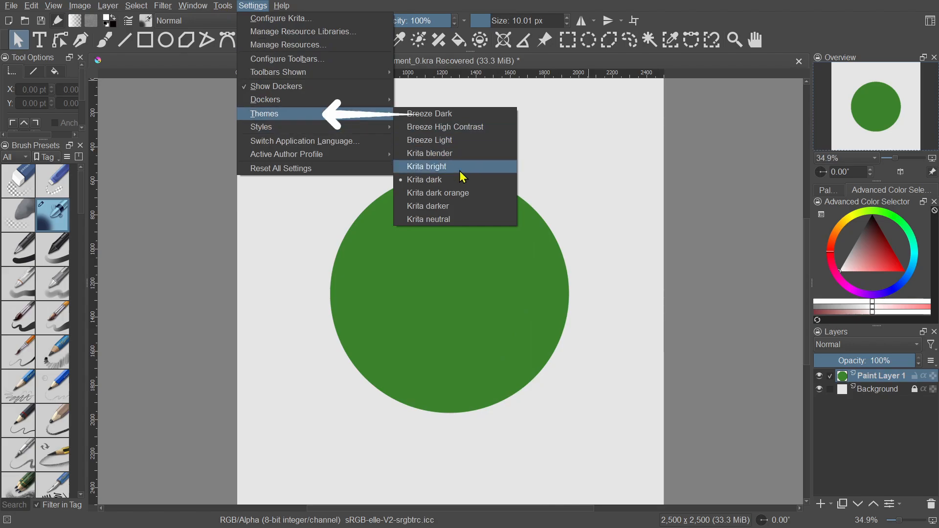
pyautogui.click(463, 196)
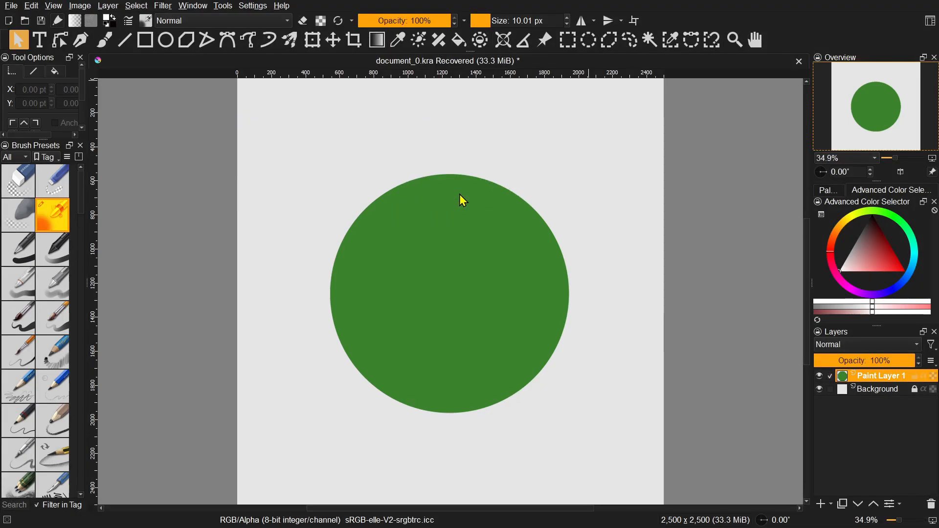
pyautogui.click(231, 8)
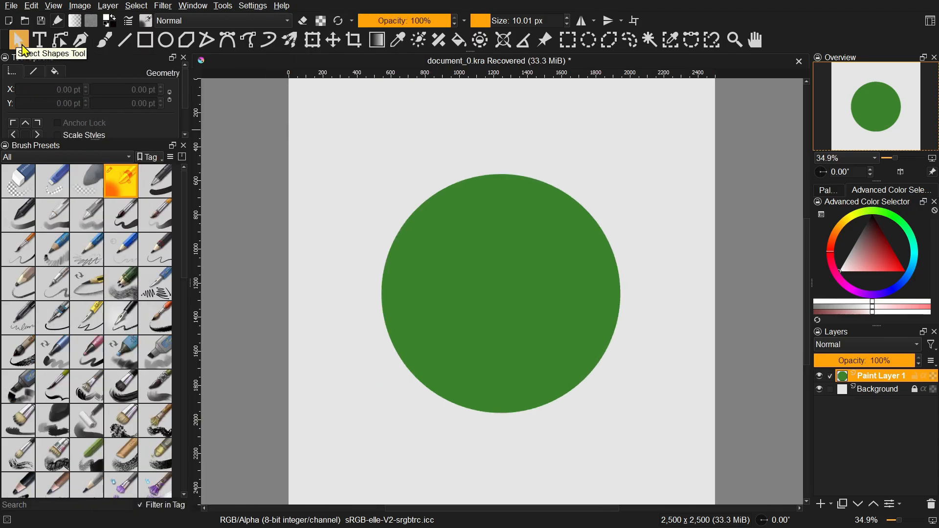
# Step: Draw freehand test loops above the green circle with Basic brush smoothing, one thin and one with an 83.37 px brush
pyautogui.click(104, 40)
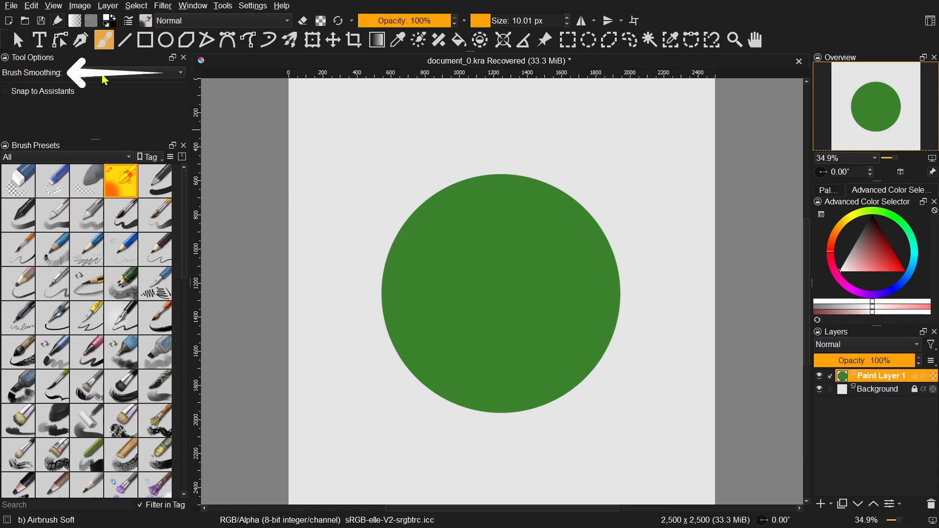
pyautogui.click(164, 74)
pyautogui.click(163, 71)
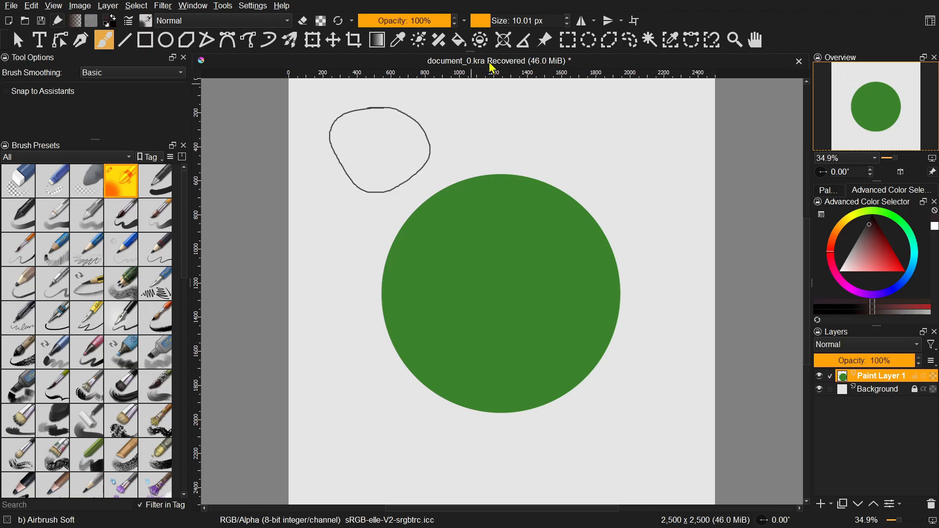
pyautogui.click(499, 20)
pyautogui.moveTo(538, 101)
pyautogui.mouseDown()
pyautogui.moveTo(536, 140)
pyautogui.moveTo(558, 165)
pyautogui.moveTo(601, 160)
pyautogui.moveTo(619, 130)
pyautogui.moveTo(611, 109)
pyautogui.moveTo(588, 92)
pyautogui.moveTo(538, 101)
pyautogui.mouseUp()
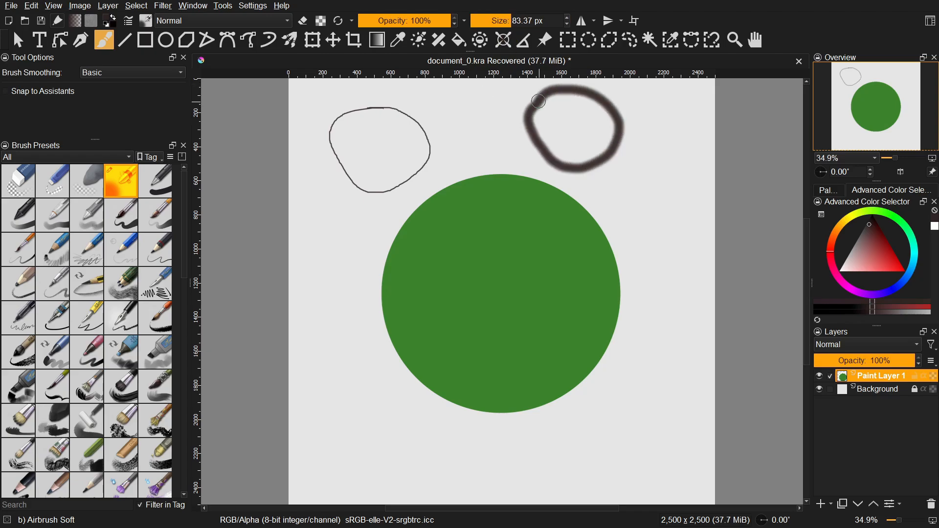
# Step: Set brush smoothing to Weighted and draw a test loop overlapping the thick one above the green circle
pyautogui.click(167, 74)
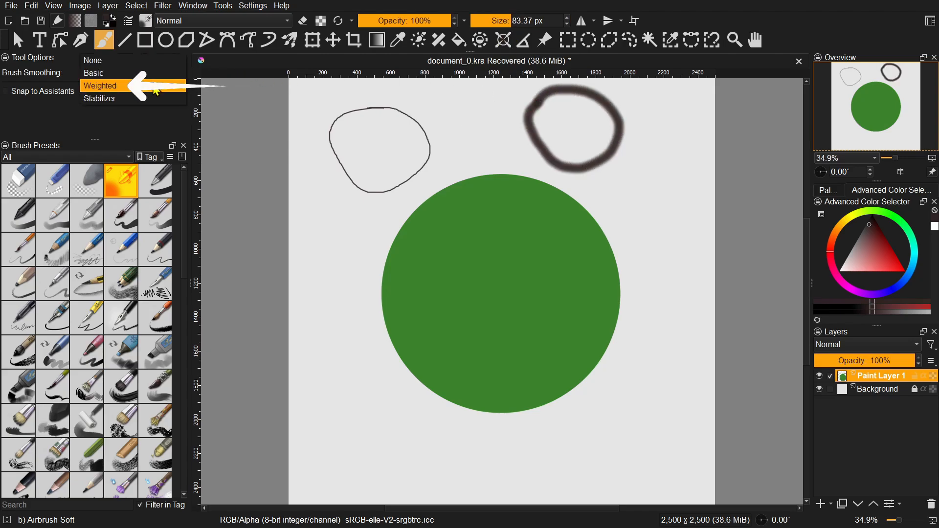
pyautogui.click(128, 86)
pyautogui.moveTo(591, 132)
pyautogui.mouseDown()
pyautogui.moveTo(644, 189)
pyautogui.moveTo(681, 165)
pyautogui.moveTo(682, 124)
pyautogui.moveTo(657, 99)
pyautogui.moveTo(619, 99)
pyautogui.moveTo(590, 128)
pyautogui.mouseUp()
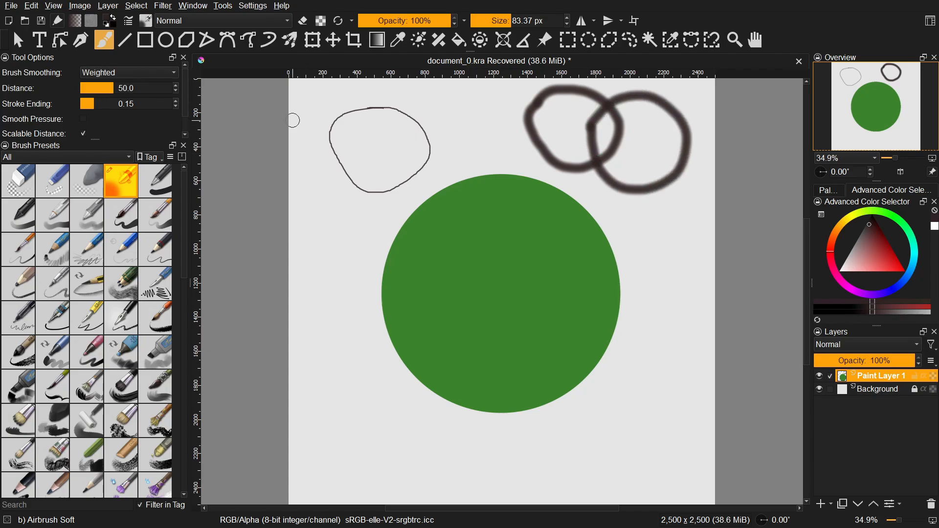
# Step: Set brush smoothing to Stabilizer, retrace the Weighted test loop, and remove the test strokes
pyautogui.click(145, 72)
pyautogui.click(136, 87)
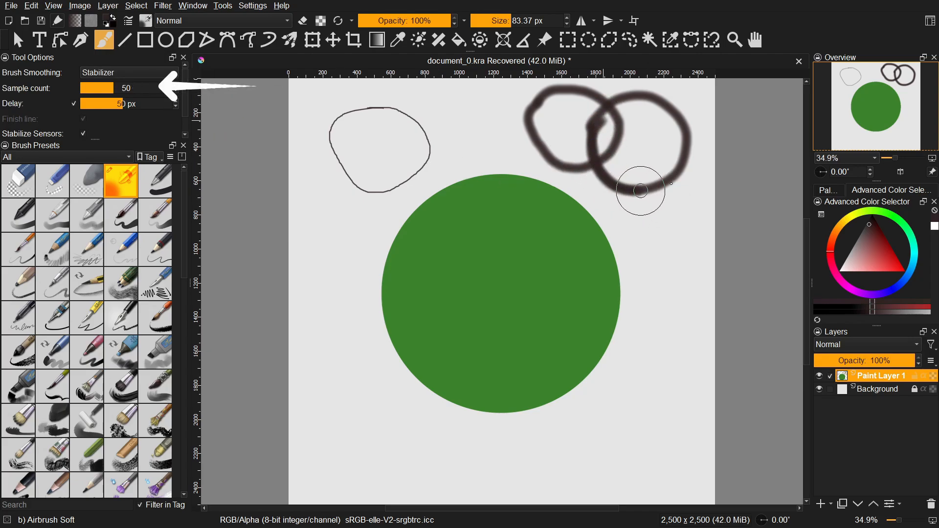
pyautogui.moveTo(682, 136)
pyautogui.mouseDown()
pyautogui.moveTo(650, 97)
pyautogui.moveTo(632, 95)
pyautogui.moveTo(607, 102)
pyautogui.moveTo(577, 140)
pyautogui.mouseUp()
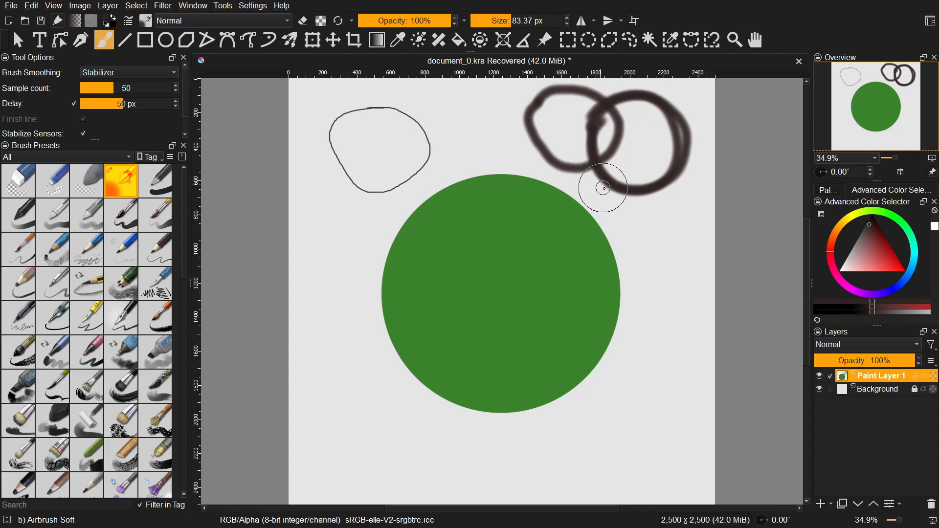
pyautogui.press('Delete')
pyautogui.hotkey('ctrl', 'z')
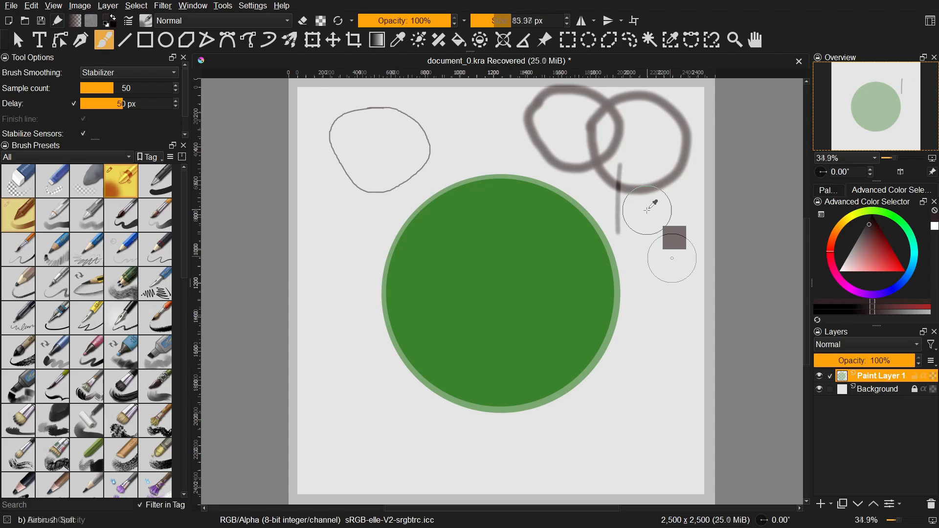
# Step: Draw short test strokes above and beside the green circle with the Basic-2 Opacity brush, varying the brush size between them
pyautogui.moveTo(658, 167); pyautogui.dragTo(634, 136)
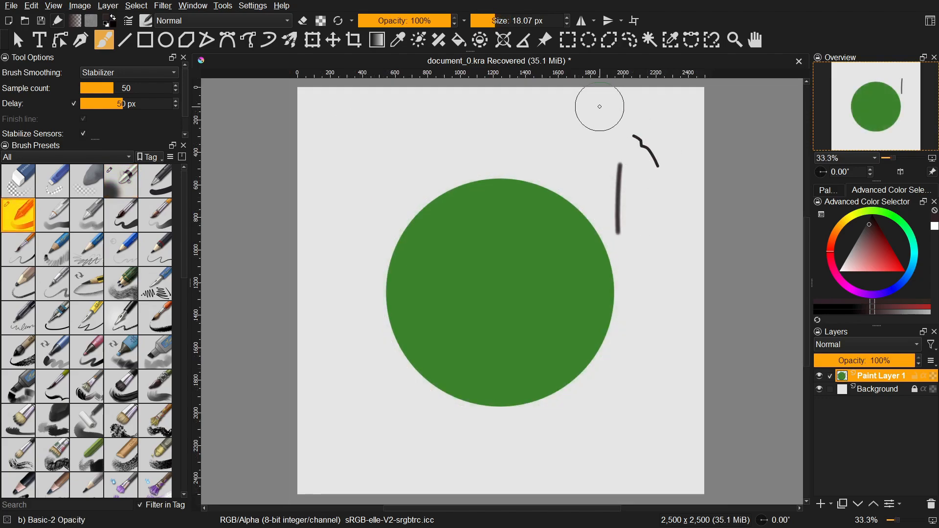
pyautogui.keyDown('shift'); pyautogui.moveTo(600, 107); pyautogui.dragTo(560, 85); pyautogui.keyUp('shift')
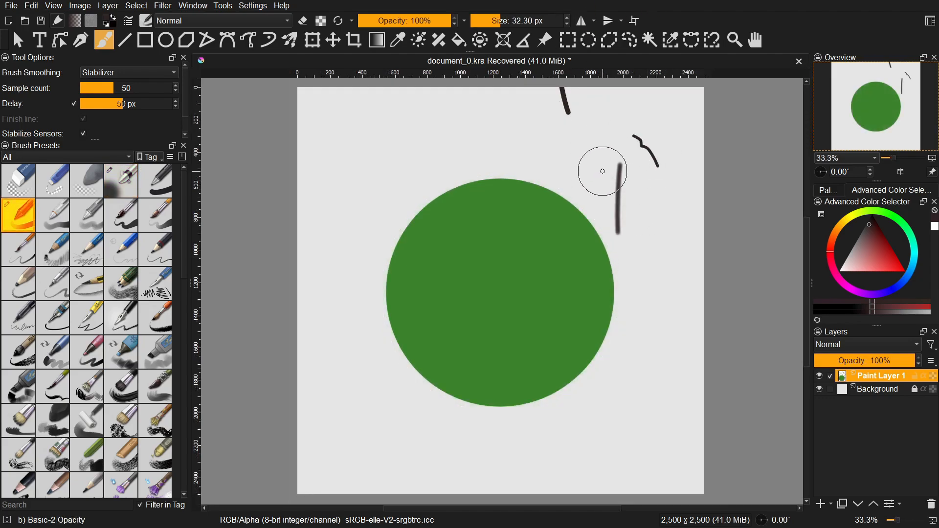
pyautogui.keyDown('shift'); pyautogui.moveTo(603, 171); pyautogui.dragTo(605, 239); pyautogui.keyUp('shift')
pyautogui.keyDown('shift'); pyautogui.moveTo(608, 199); pyautogui.dragTo(637, 199); pyautogui.keyUp('shift')
pyautogui.moveTo(620, 166); pyautogui.dragTo(674, 172)
pyautogui.keyDown('shift'); pyautogui.moveTo(665, 165); pyautogui.dragTo(645, 166); pyautogui.keyUp('shift')
pyautogui.moveTo(587, 131); pyautogui.dragTo(628, 169)
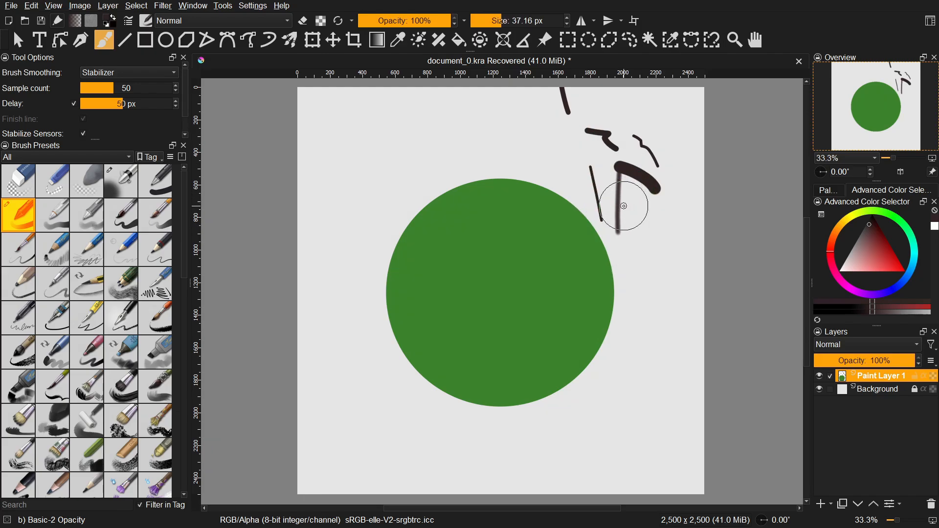
# Step: Undo the latest test strokes made with the Basic-2 Opacity brush
pyautogui.hotkey('ctrl', 'z')
pyautogui.hotkey('ctrl', 'z')
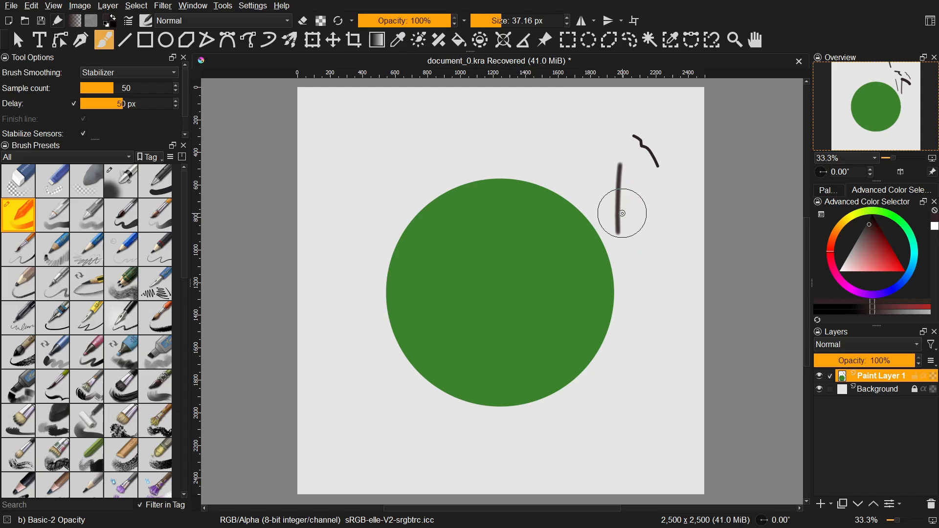
pyautogui.hotkey('ctrl', 'z')
pyautogui.hotkey('ctrl', 'z')
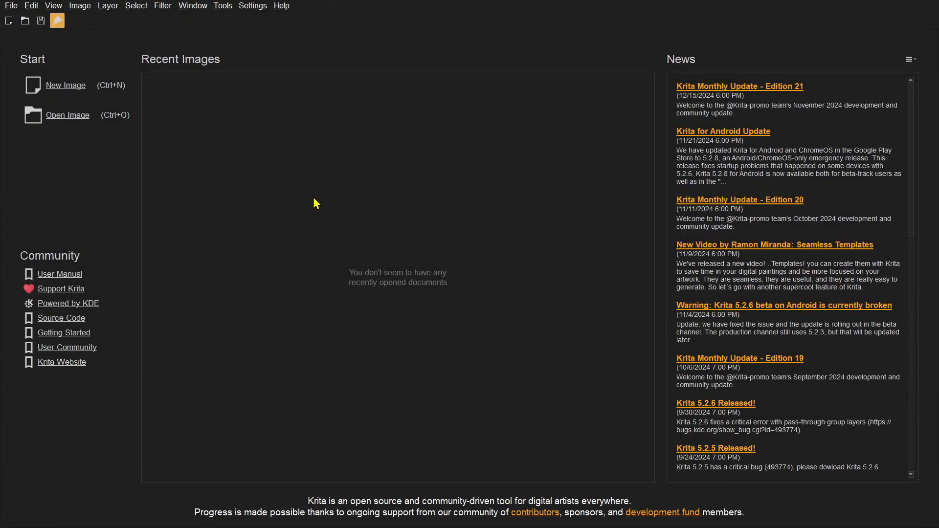
# Step: Create a new 2500 × 2500 px document at 300 pixels/inch with the background color #e6e6e6
pyautogui.click(66, 86)
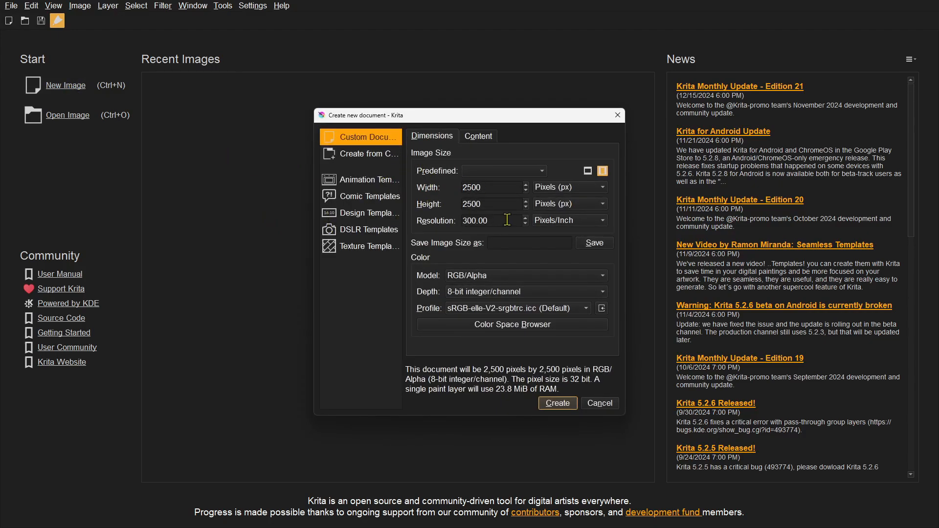
pyautogui.click(477, 138)
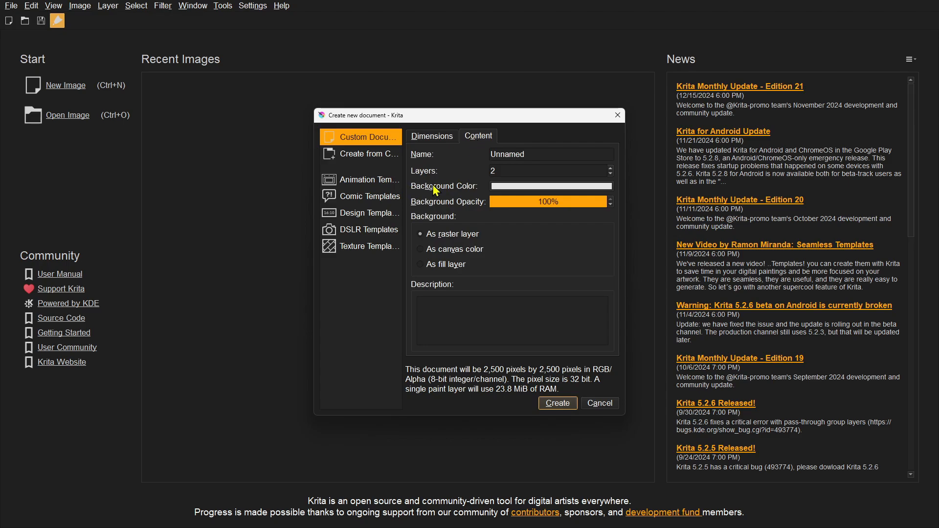
pyautogui.click(520, 188)
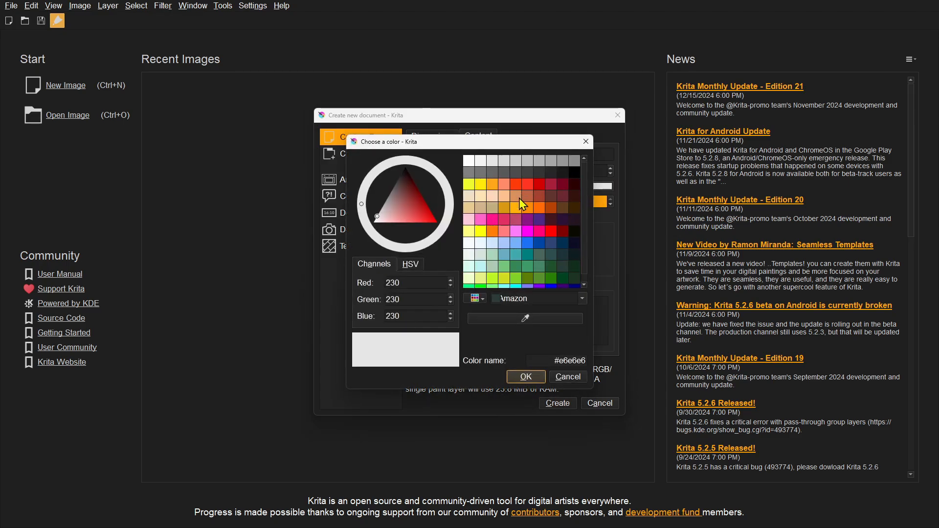
pyautogui.click(527, 377)
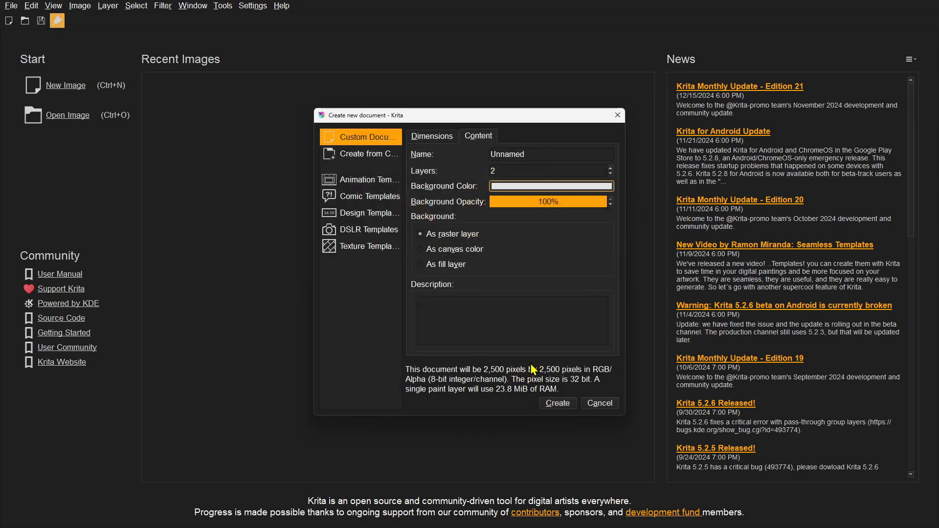
pyautogui.click(558, 404)
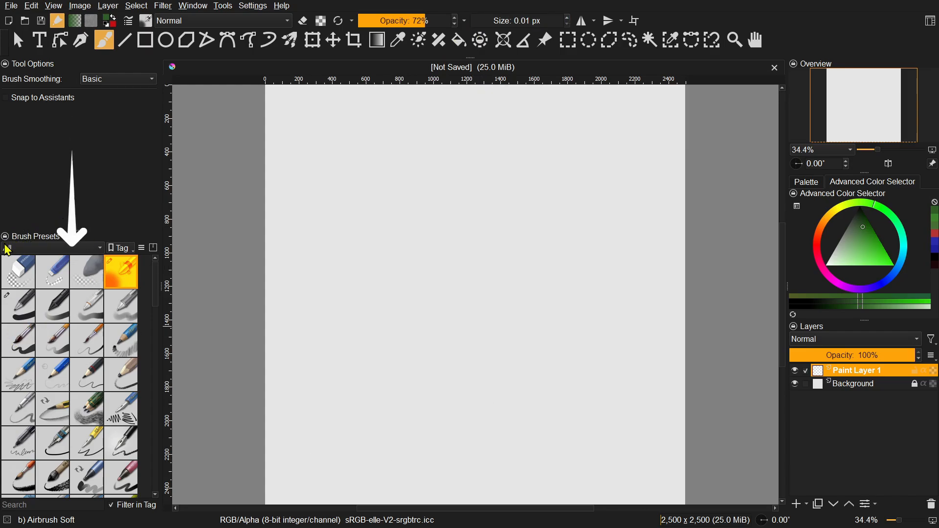
# Step: Search the brush presets for "basic" and choose the Basic-1 brush
pyautogui.click(20, 505)
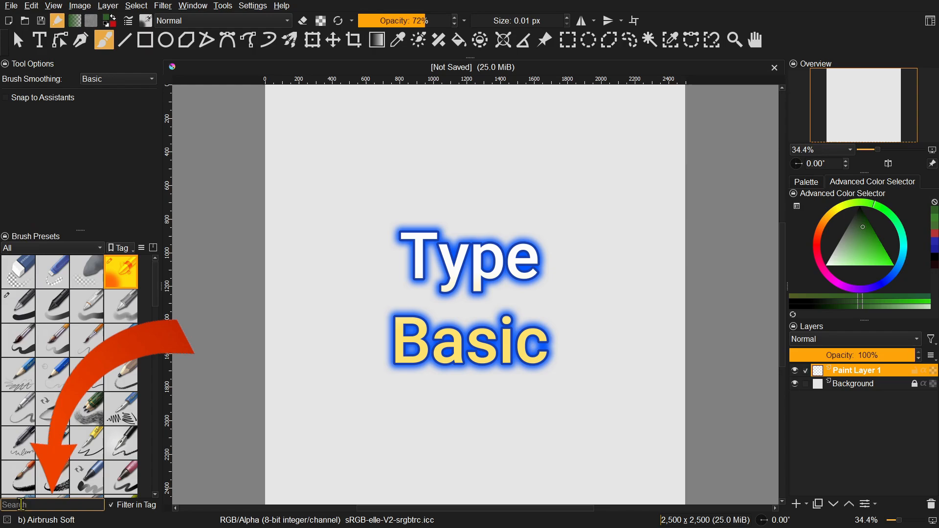
pyautogui.write('baSi')
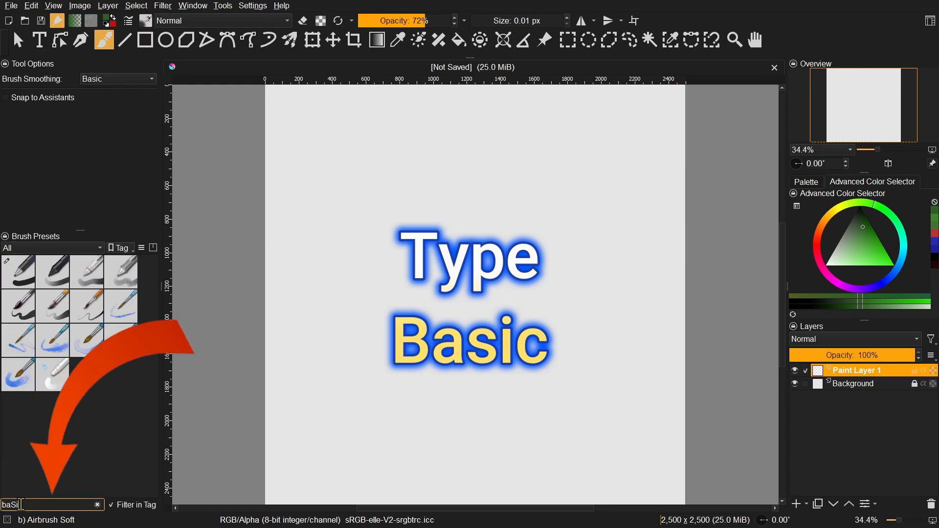
pyautogui.write('c')
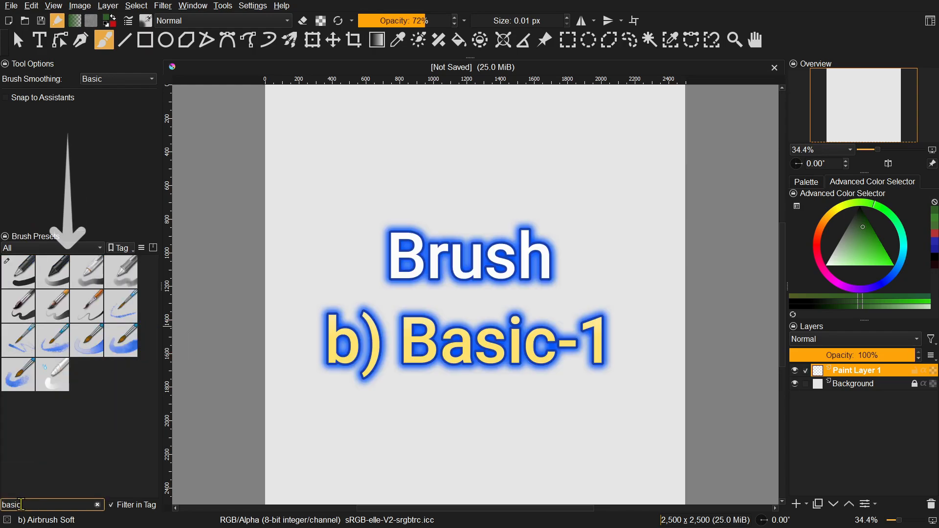
pyautogui.click(14, 273)
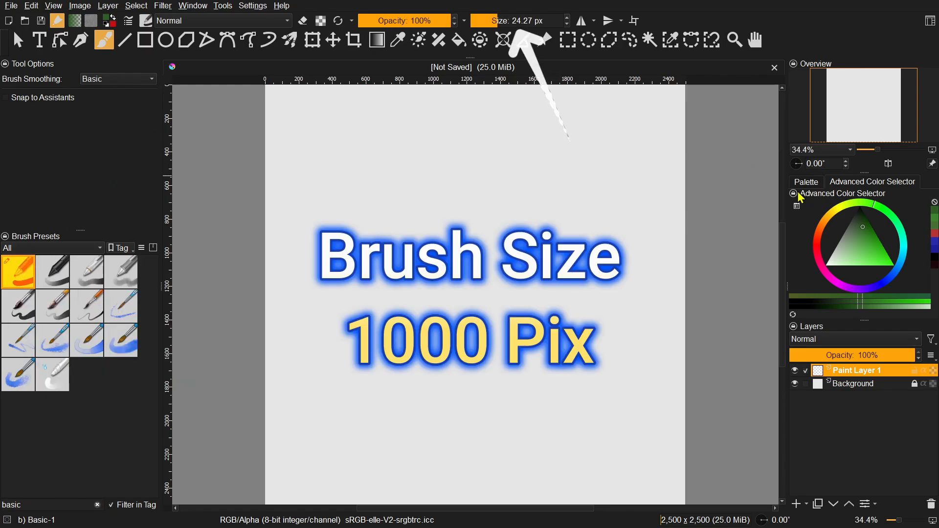
# Step: Stamp a single dark green circle near the canvas center with the brush size set to 1000 px
pyautogui.moveTo(509, 21); pyautogui.dragTo(663, 24)
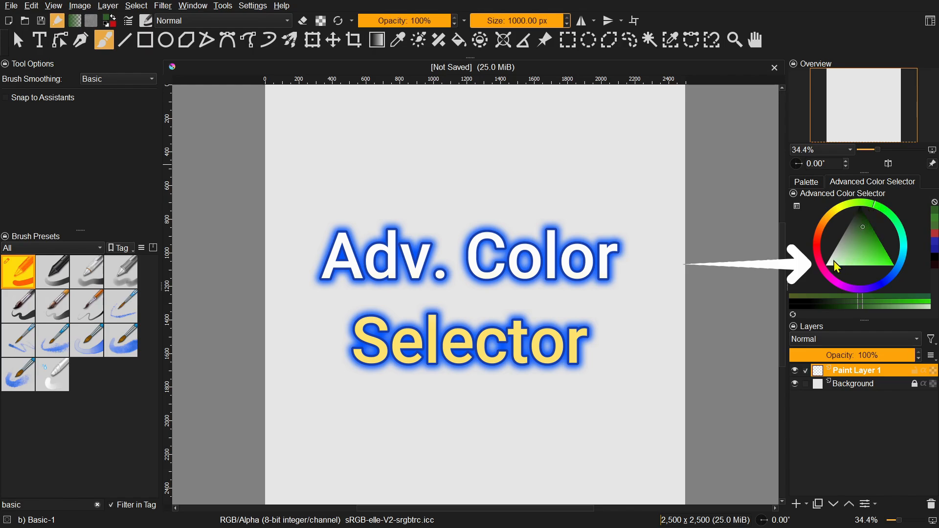
pyautogui.click(863, 228)
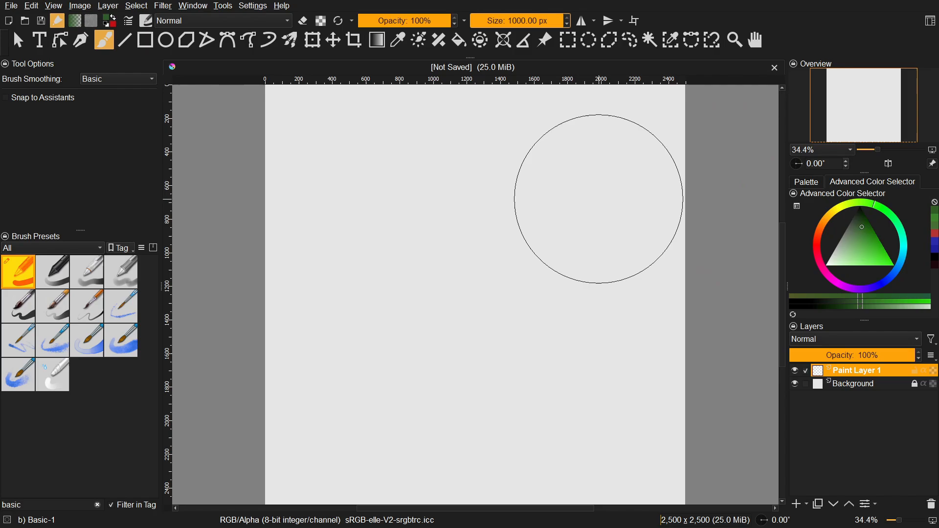
pyautogui.click(488, 272)
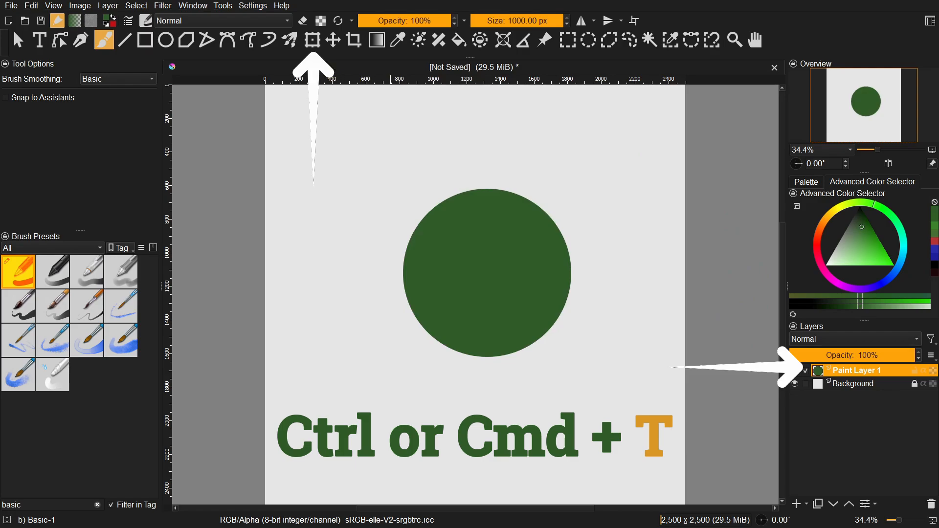
# Step: Try to enlarge the green circle with the Transform tool and undo the scaling
pyautogui.hotkey('ctrl', 't')
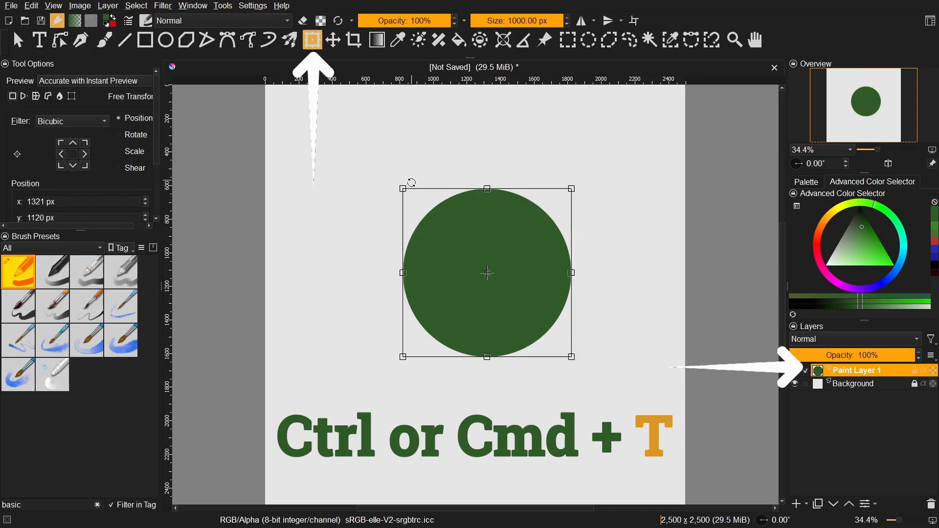
pyautogui.moveTo(405, 189); pyautogui.dragTo(340, 109)
pyautogui.hotkey('ctrl', 'z')
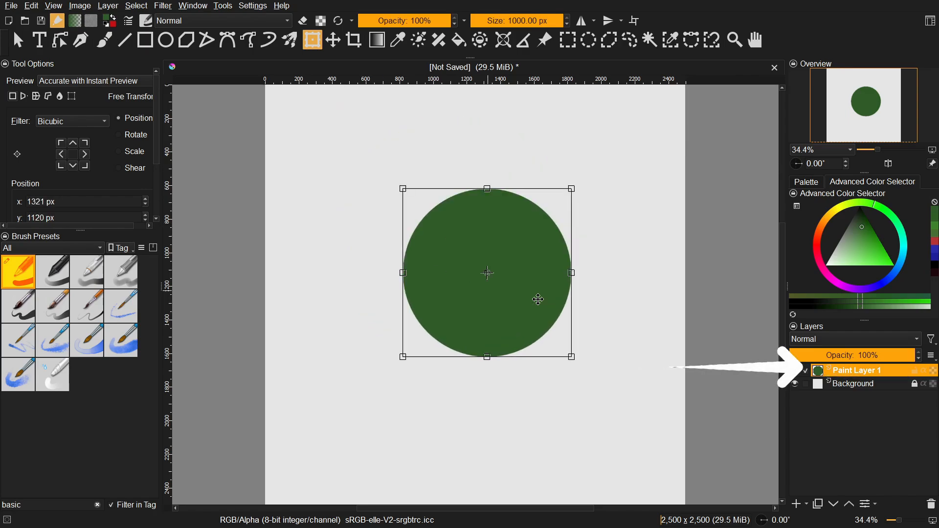
# Step: Rename Paint Layer 1 as Circle
pyautogui.click(856, 384)
pyautogui.click(856, 372)
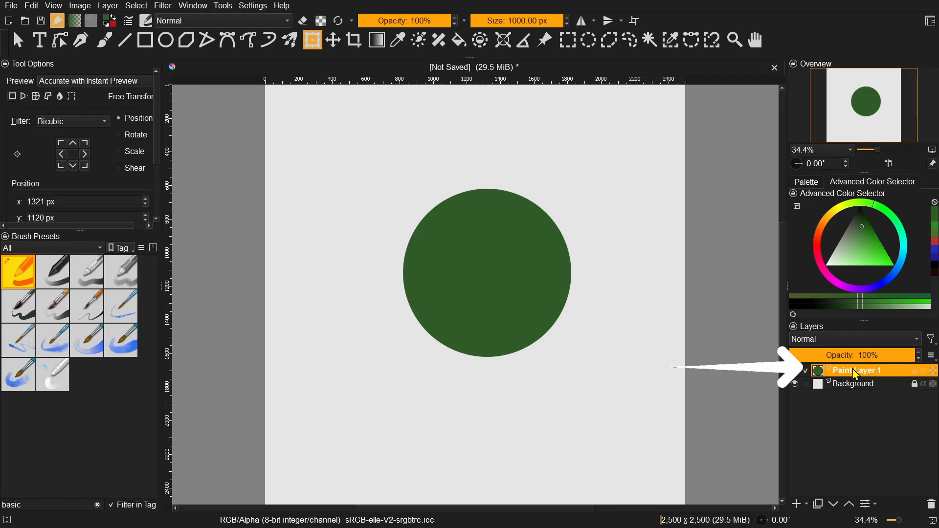
pyautogui.doubleClick(856, 370)
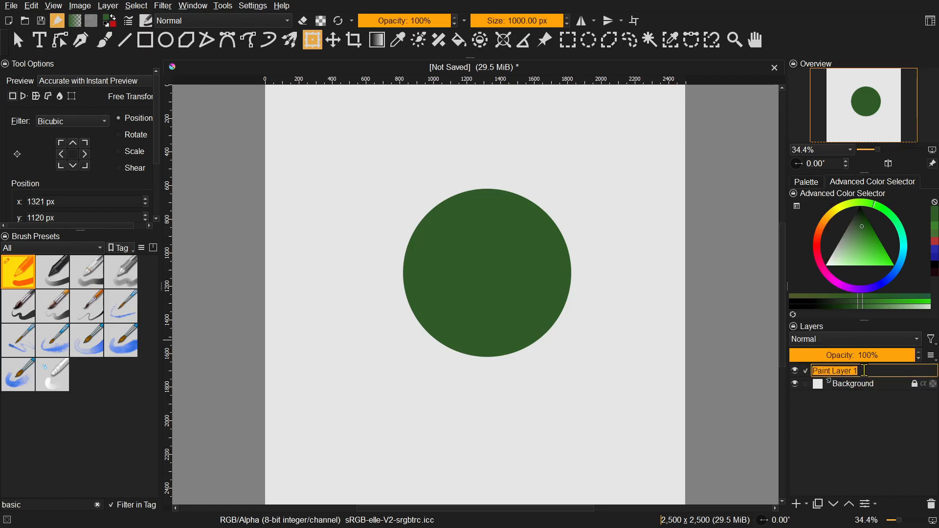
pyautogui.write('Circle')
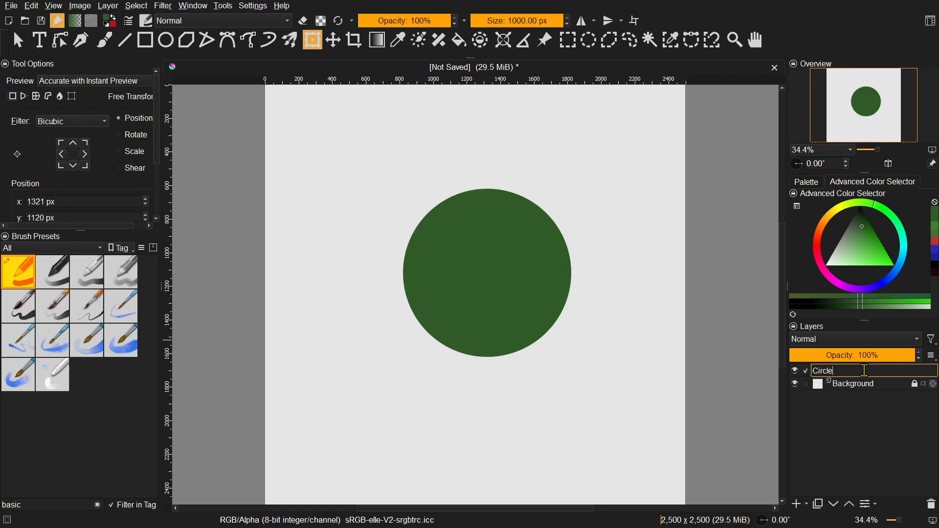
pyautogui.press('Return')
# Step: Put the Circle layer into a quick clipping group and make its Mask Layer the active layer
pyautogui.rightClick(864, 370)
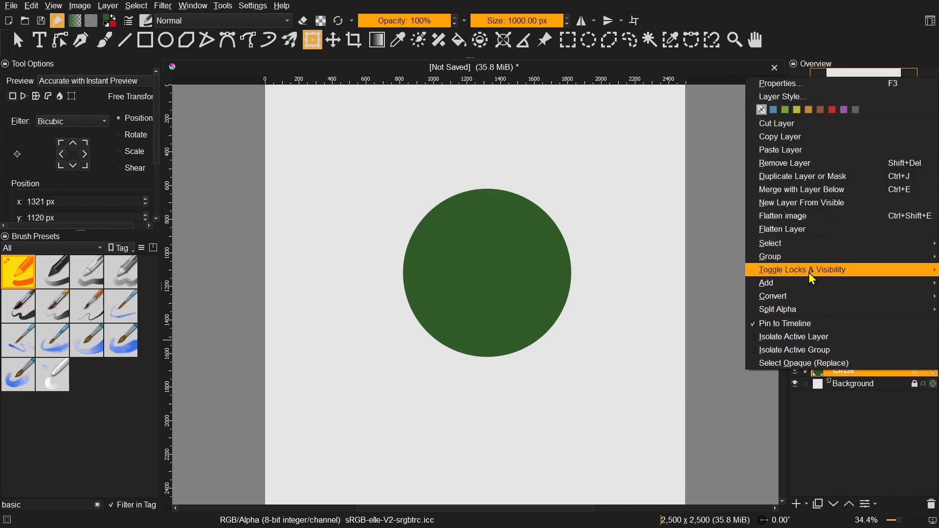
pyautogui.moveTo(806, 259)
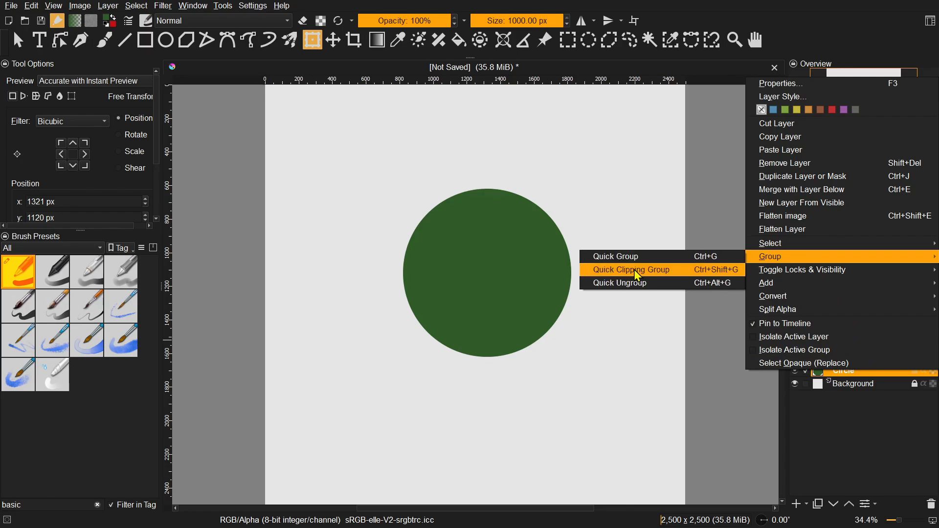
pyautogui.click(692, 272)
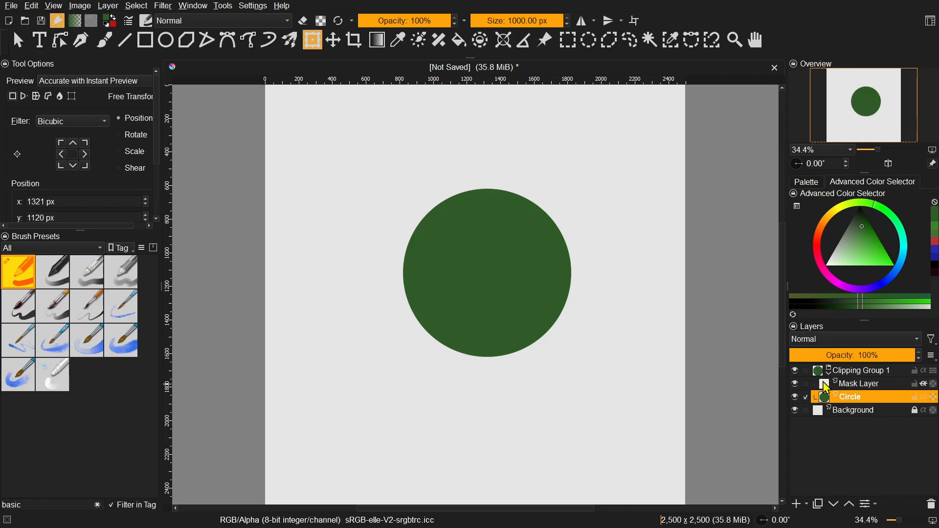
pyautogui.moveTo(827, 389)
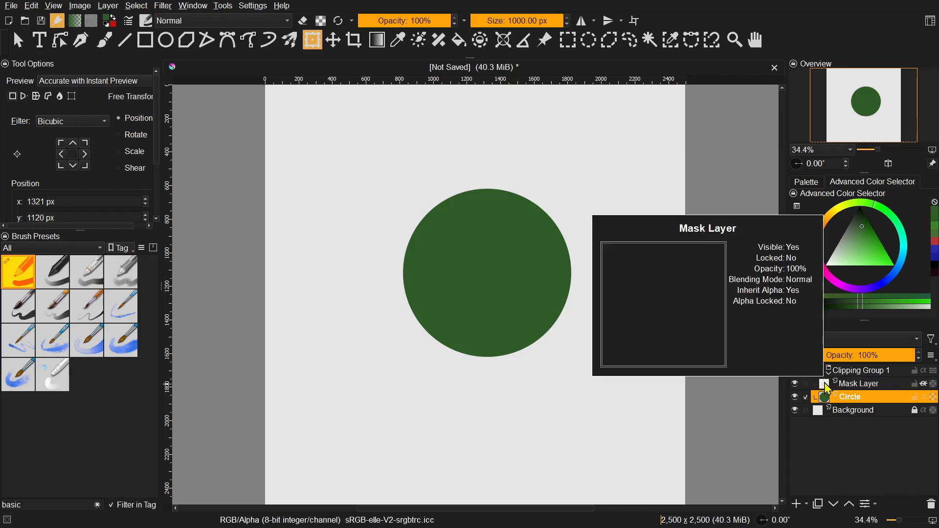
pyautogui.click(859, 386)
pyautogui.moveTo(863, 390)
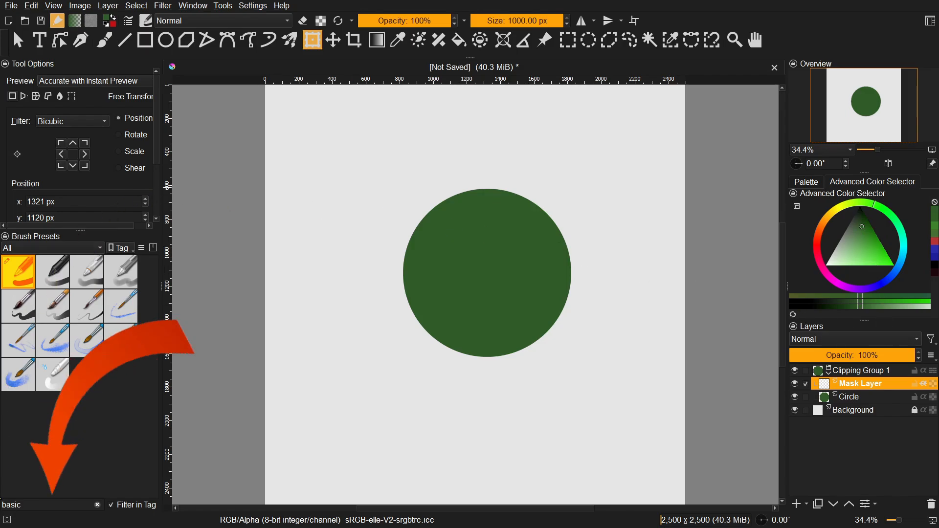
# Step: Search the brush presets for "air" and choose the Airbrush Soft brush
pyautogui.doubleClick(2, 504)
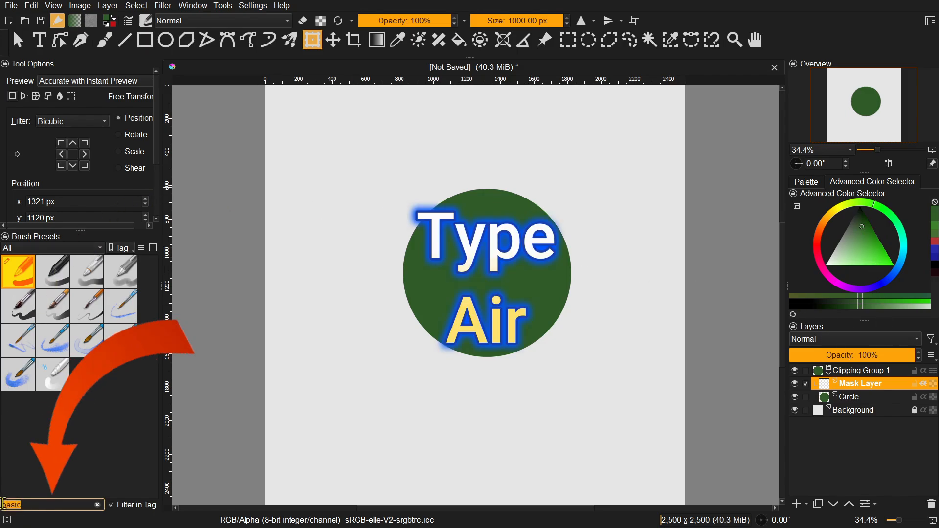
pyautogui.write('air')
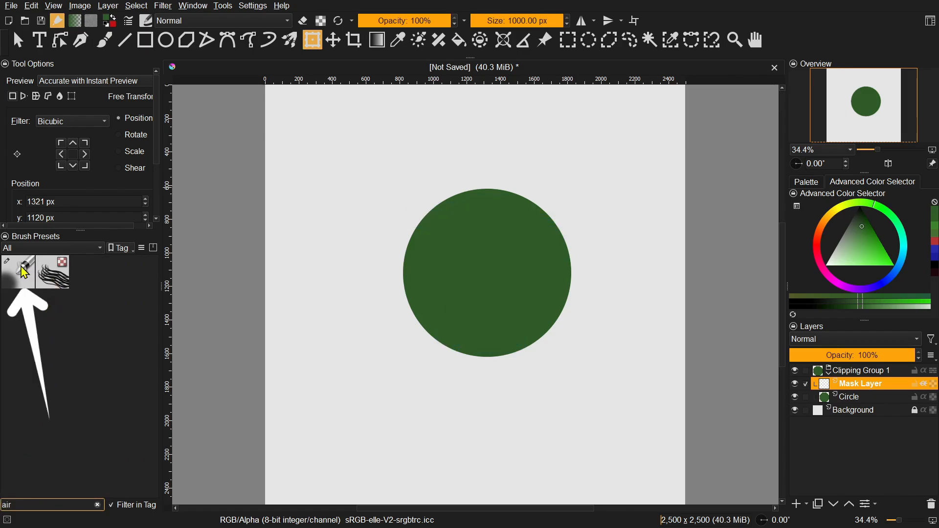
pyautogui.moveTo(24, 272)
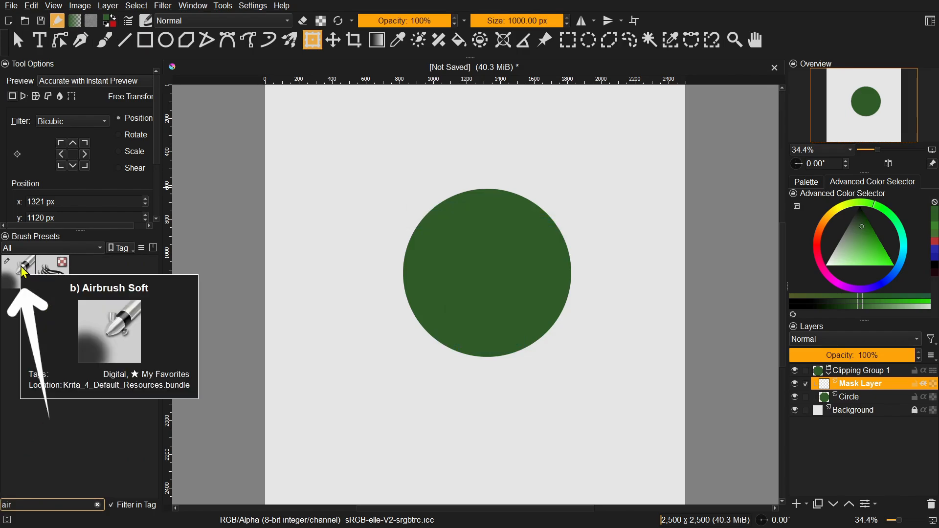
pyautogui.click(24, 272)
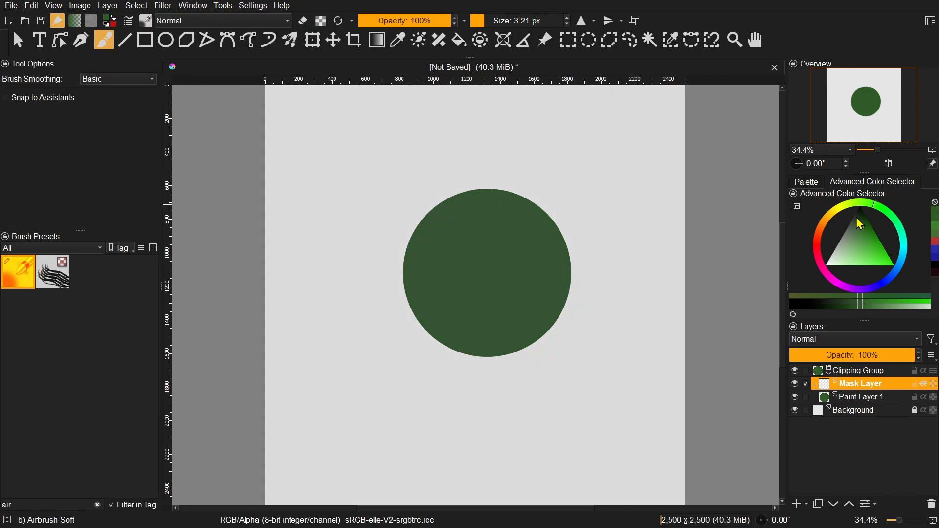
# Step: Airbrush a darker green shadow across the lower part of the circle on the Mask Layer with the brush size set to 1000 px
pyautogui.moveTo(862, 226); pyautogui.dragTo(866, 230)
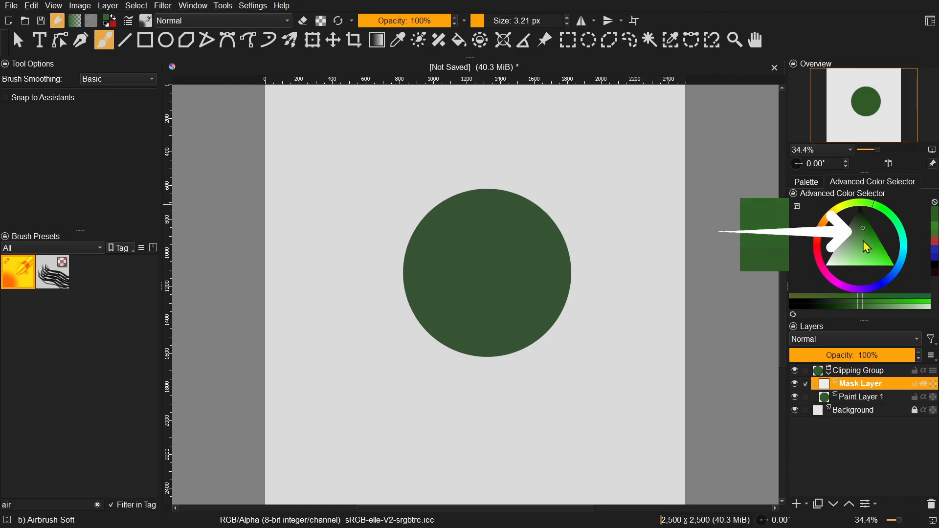
pyautogui.click(862, 225)
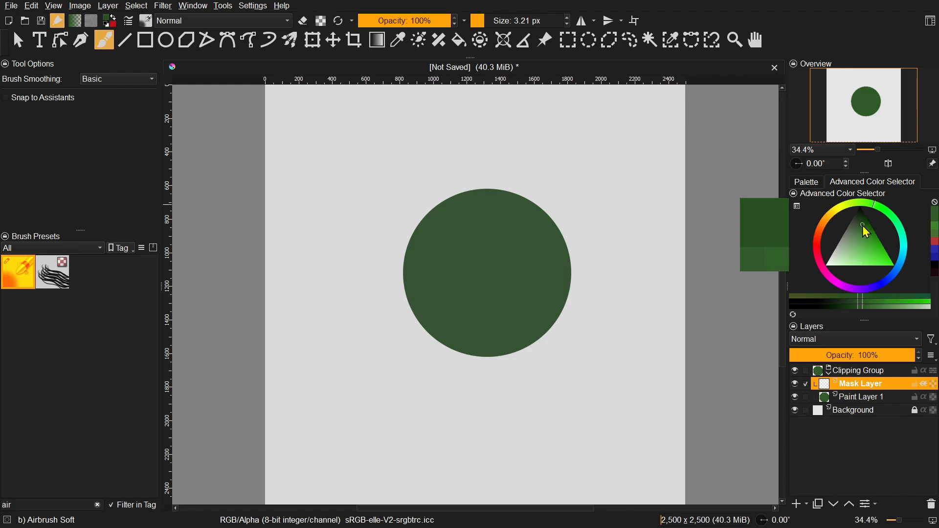
pyautogui.moveTo(863, 225); pyautogui.dragTo(863, 223)
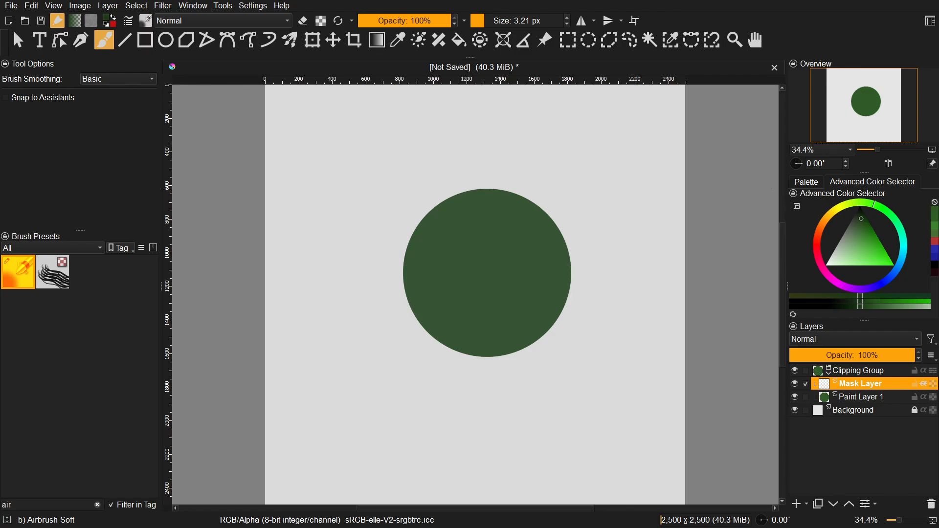
pyautogui.moveTo(484, 24); pyautogui.dragTo(569, 22)
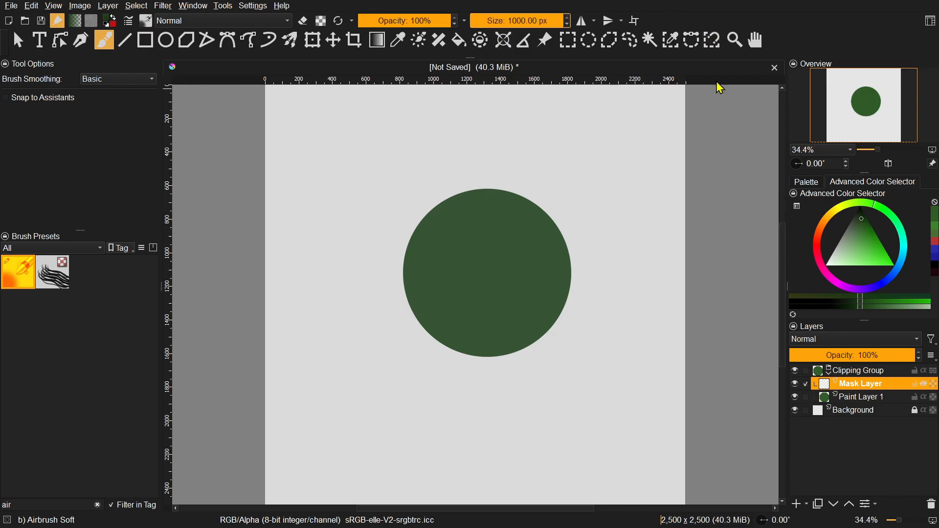
pyautogui.click(501, 368)
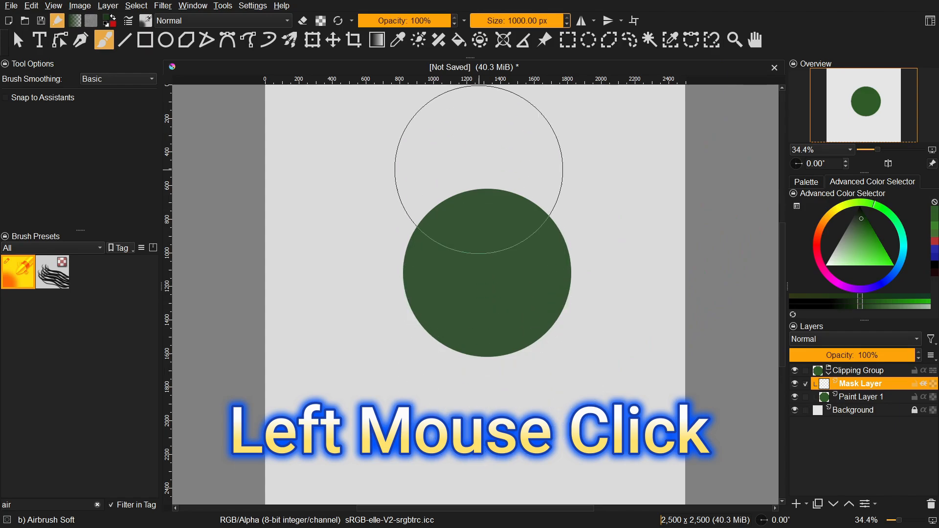
pyautogui.moveTo(504, 381)
pyautogui.mouseDown()
pyautogui.moveTo(548, 354)
pyautogui.moveTo(531, 384)
pyautogui.moveTo(480, 394)
pyautogui.moveTo(442, 385)
pyautogui.moveTo(419, 364)
pyautogui.moveTo(429, 379)
pyautogui.moveTo(515, 389)
pyautogui.moveTo(460, 392)
pyautogui.moveTo(482, 398)
pyautogui.moveTo(540, 385)
pyautogui.moveTo(554, 363)
pyautogui.moveTo(500, 386)
pyautogui.moveTo(429, 365)
pyautogui.moveTo(445, 379)
pyautogui.moveTo(430, 365)
pyautogui.moveTo(434, 377)
pyautogui.moveTo(425, 372)
pyautogui.moveTo(497, 390)
pyautogui.moveTo(526, 377)
pyautogui.moveTo(457, 372)
pyautogui.moveTo(499, 379)
pyautogui.moveTo(538, 357)
pyautogui.moveTo(499, 381)
pyautogui.moveTo(523, 399)
pyautogui.moveTo(477, 394)
pyautogui.moveTo(543, 373)
pyautogui.moveTo(516, 381)
pyautogui.moveTo(543, 371)
pyautogui.moveTo(510, 367)
pyautogui.mouseUp()
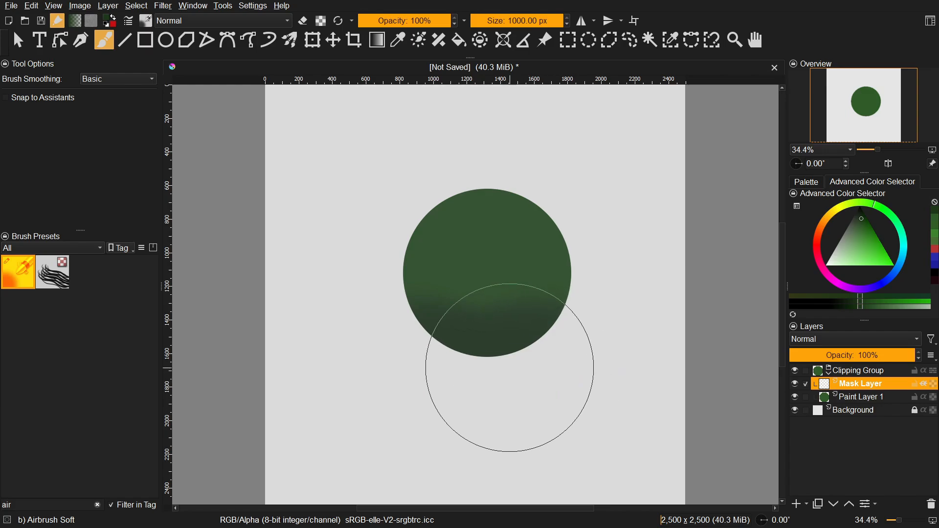
# Step: Pick an even darker green and set the airbrush to 4% opacity and a size of about 557 px
pyautogui.click(861, 218)
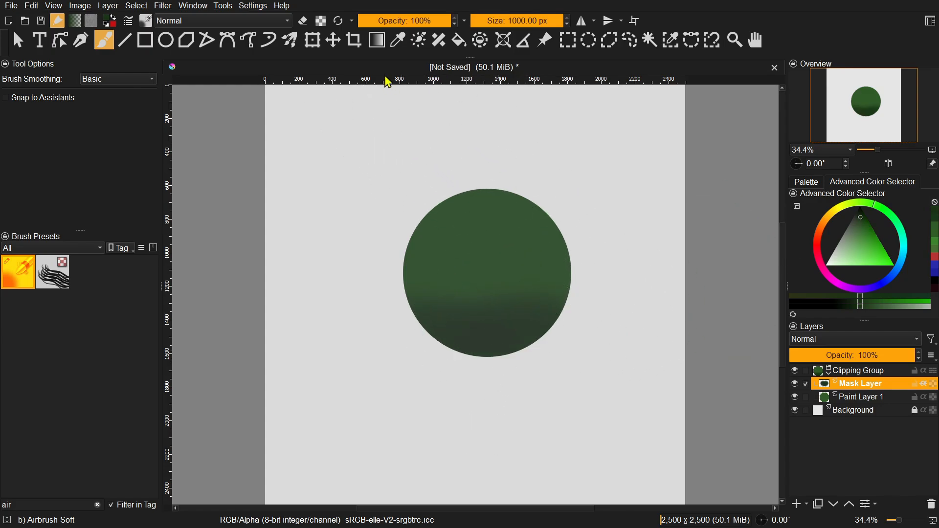
pyautogui.click(417, 21)
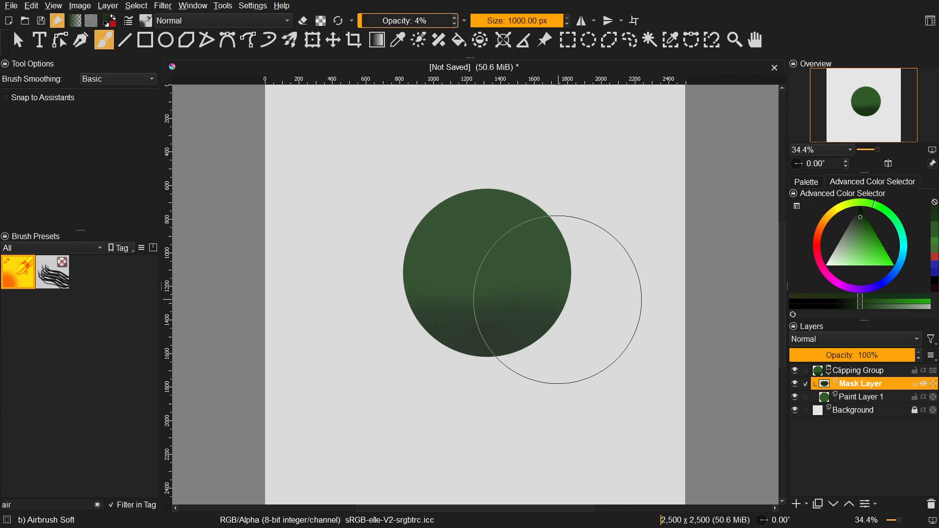
pyautogui.click(532, 20)
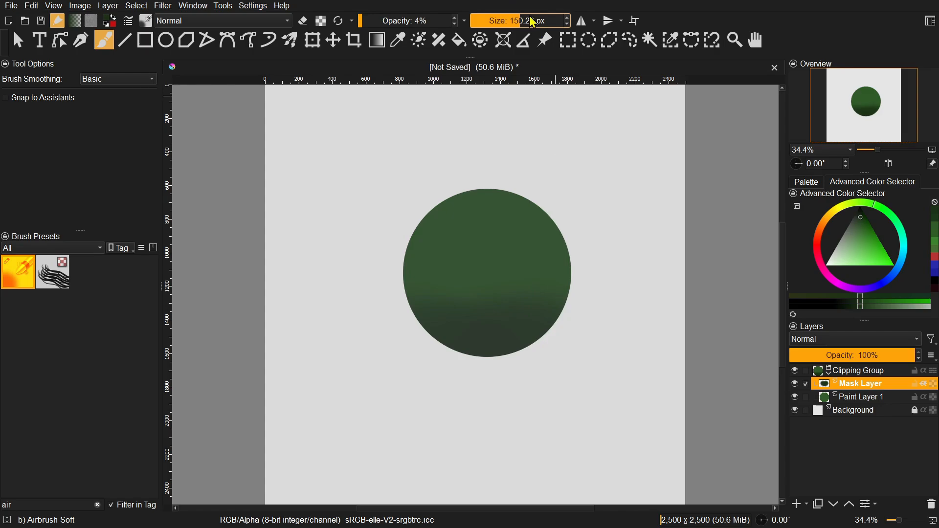
pyautogui.moveTo(541, 19); pyautogui.dragTo(542, 20)
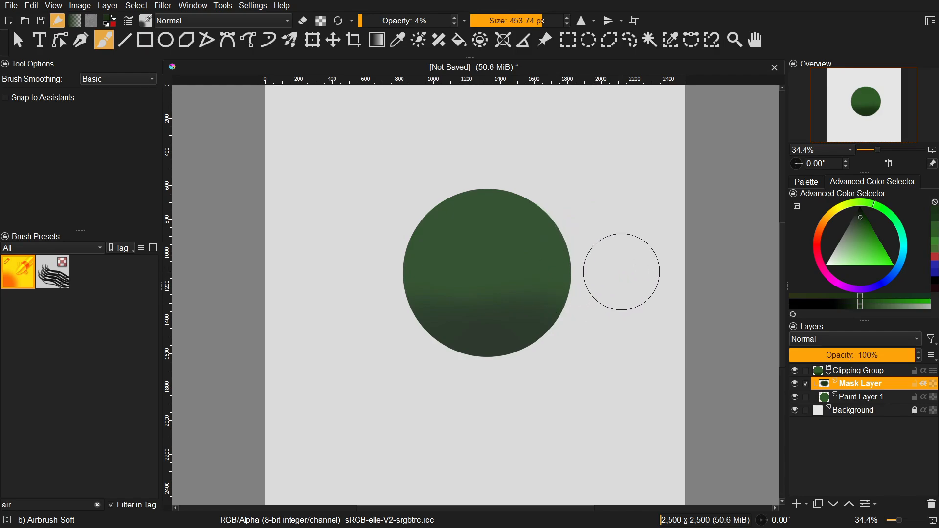
pyautogui.keyDown('shift'); pyautogui.moveTo(621, 272); pyautogui.dragTo(558, 271); pyautogui.keyUp('shift')
pyautogui.keyDown('shift'); pyautogui.moveTo(621, 271); pyautogui.dragTo(747, 271); pyautogui.keyUp('shift')
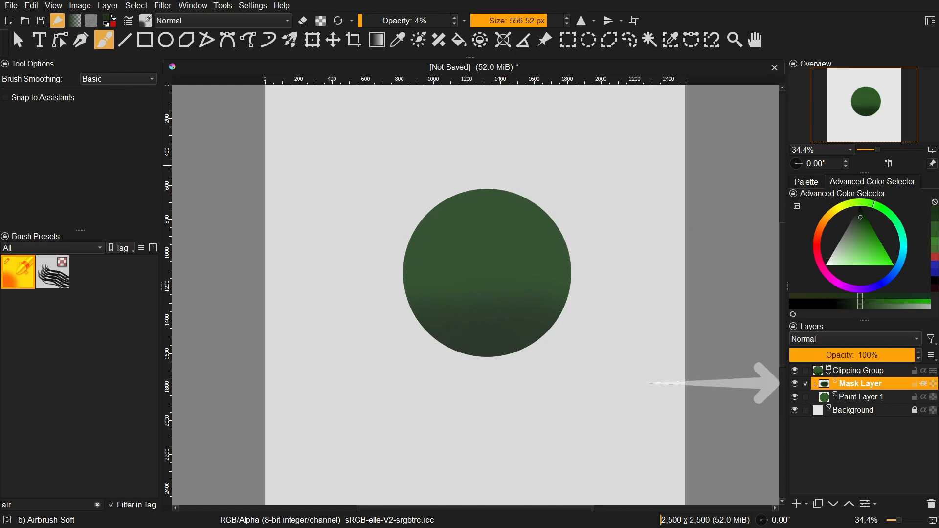
# Step: Add a paint layer above the Mask Layer in the clipping group and airbrush progressively lighter green highlights on the circle's upper part
pyautogui.click(805, 366)
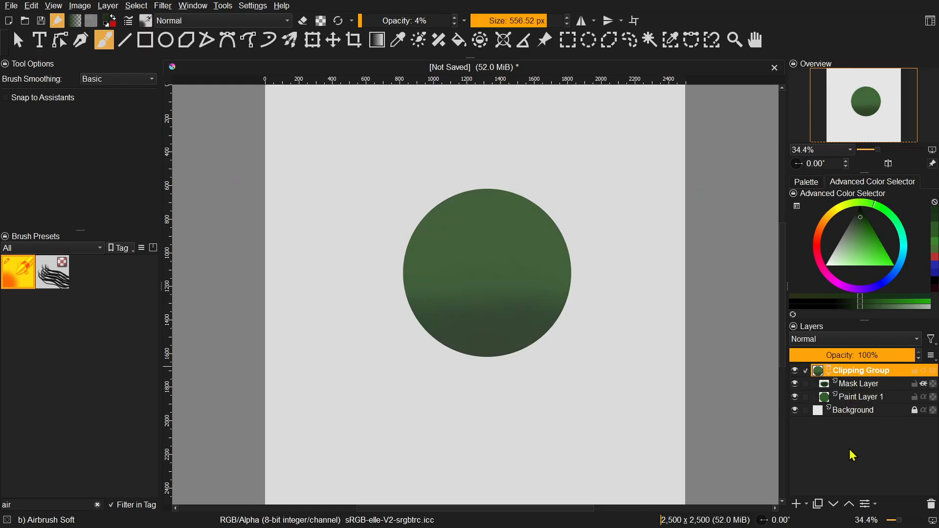
pyautogui.click(797, 504)
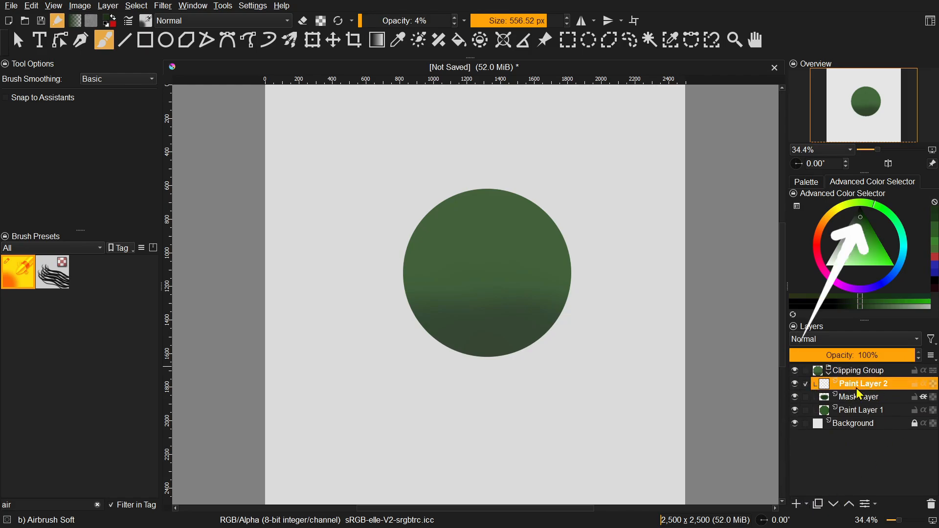
pyautogui.moveTo(863, 217); pyautogui.dragTo(857, 238)
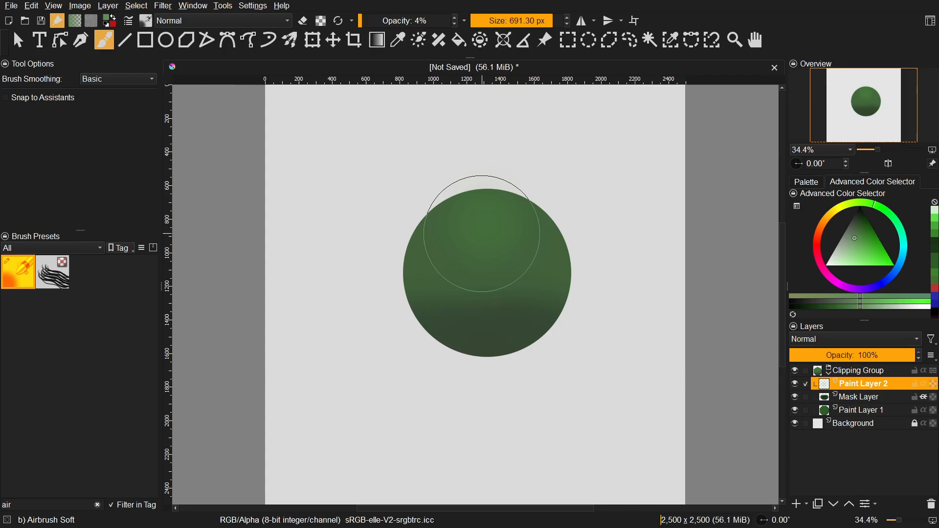
pyautogui.moveTo(482, 233); pyautogui.dragTo(483, 236)
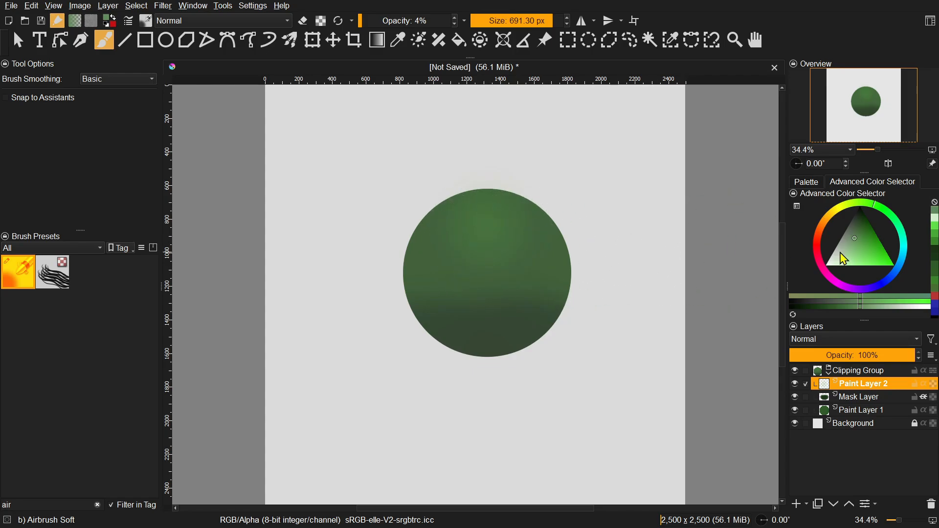
pyautogui.click(854, 245)
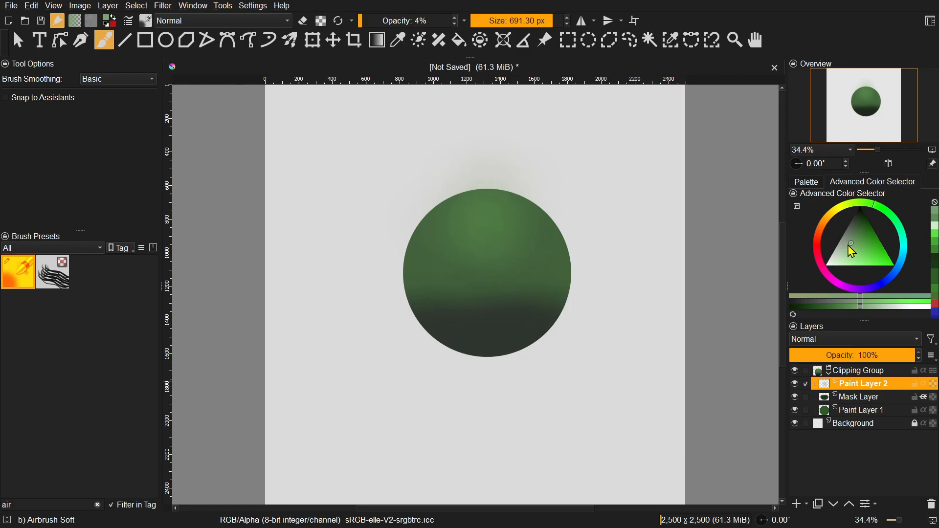
pyautogui.moveTo(848, 246); pyautogui.dragTo(841, 256)
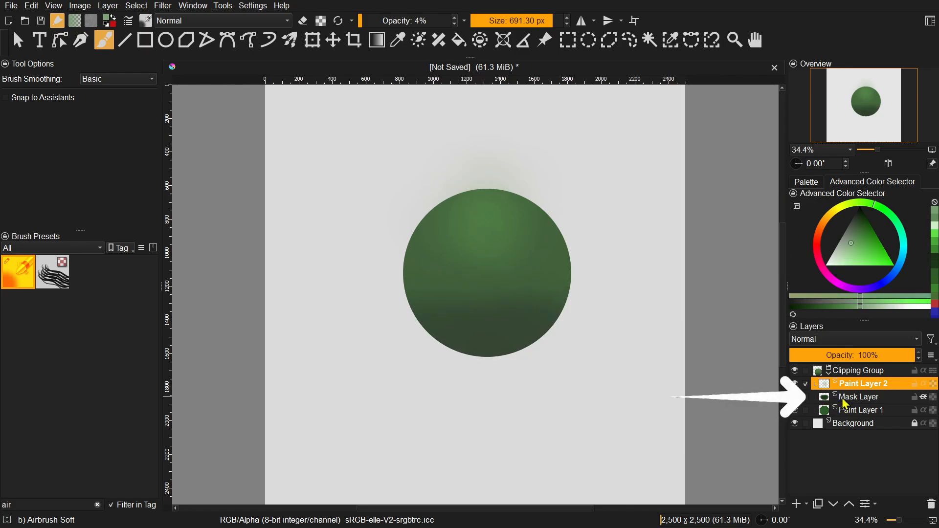
# Step: Set the Mask Layer's blending mode to Multiply in its layer properties
pyautogui.click(845, 400)
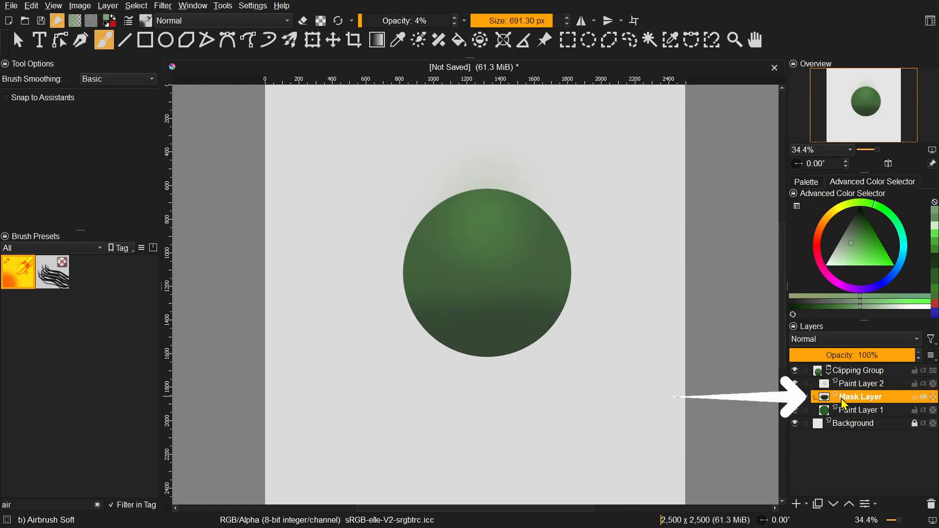
pyautogui.rightClick(842, 400)
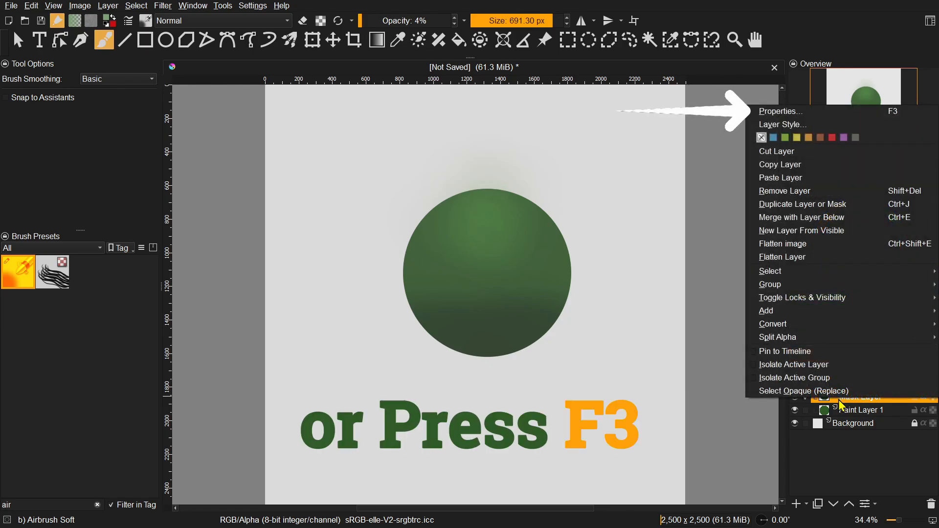
pyautogui.click(778, 111)
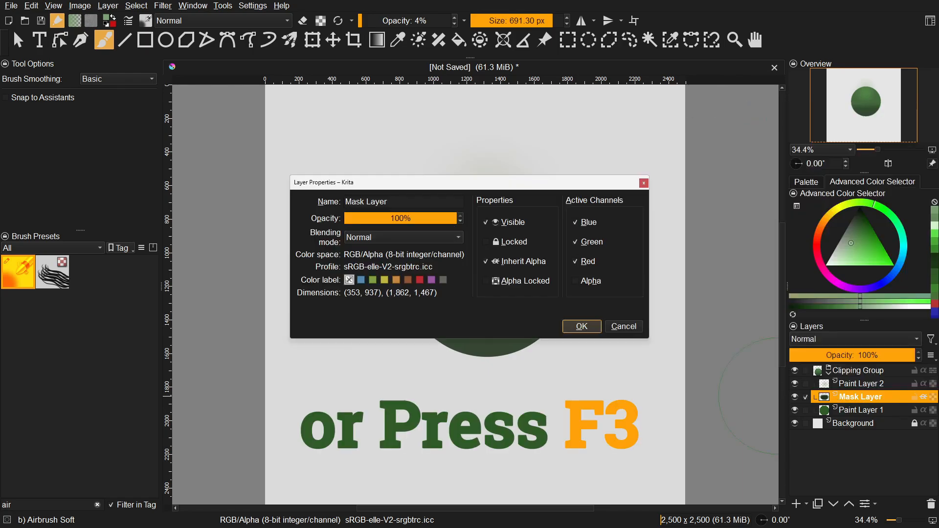
pyautogui.click(424, 241)
pyautogui.click(377, 204)
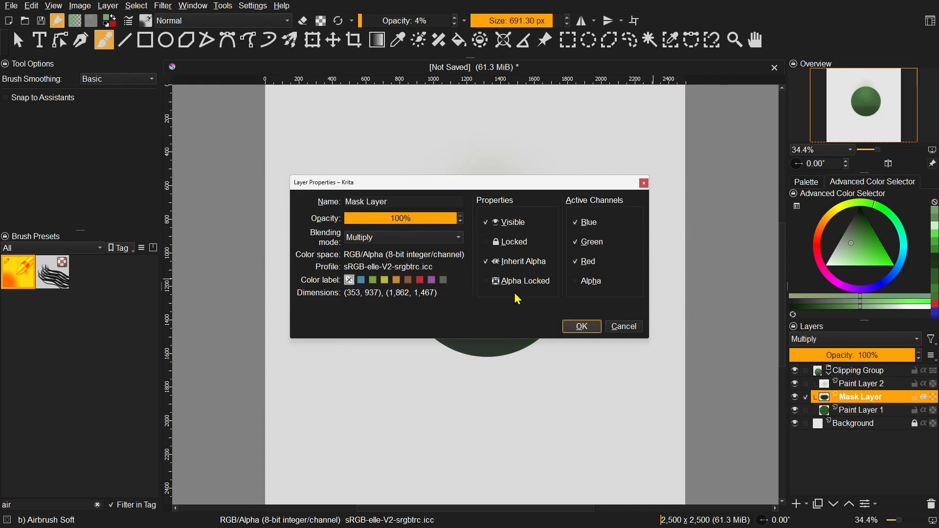
pyautogui.click(582, 326)
# Step: Set Paint Layer 2's blending mode to Screen in its layer properties
pyautogui.click(826, 385)
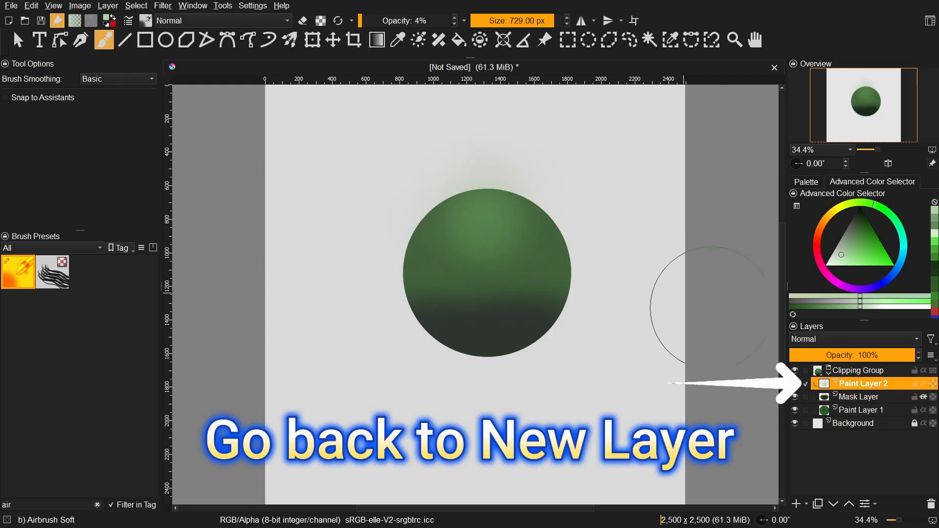
pyautogui.rightClick(842, 386)
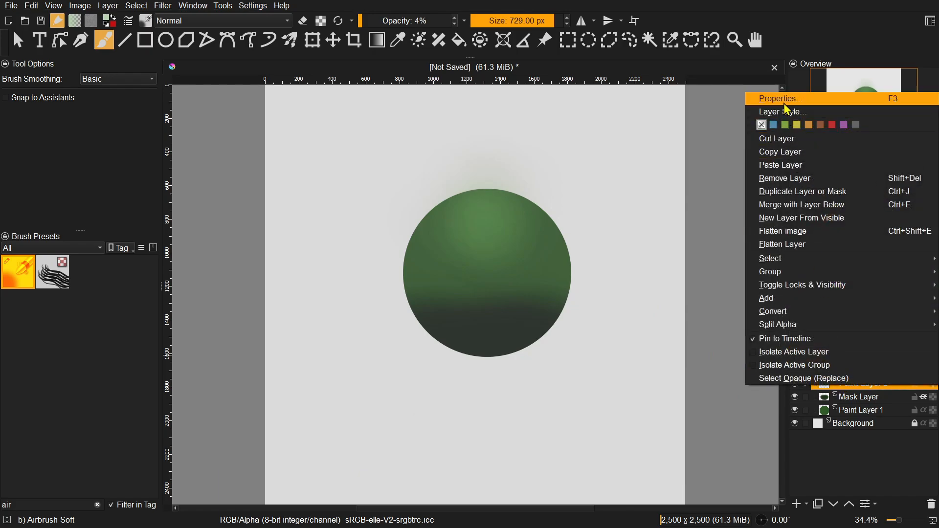
pyautogui.click(835, 402)
pyautogui.press('F3')
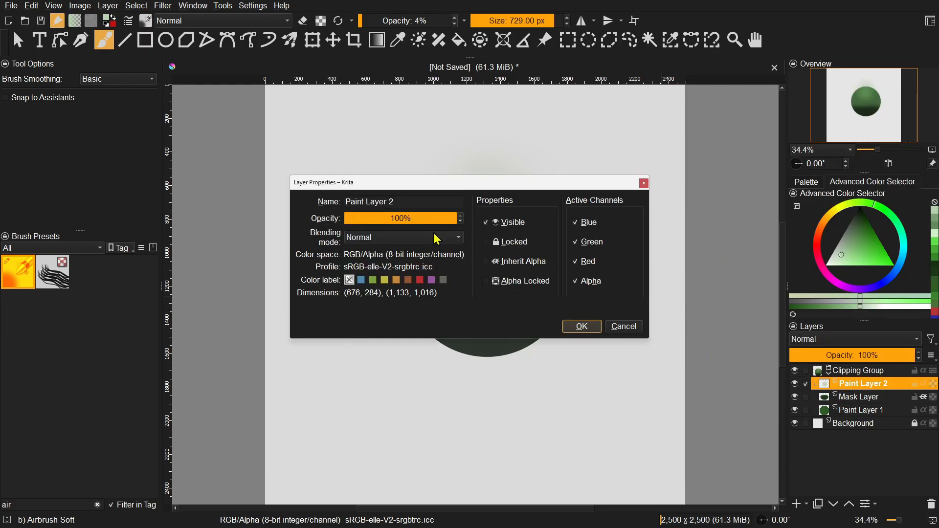
pyautogui.click(419, 238)
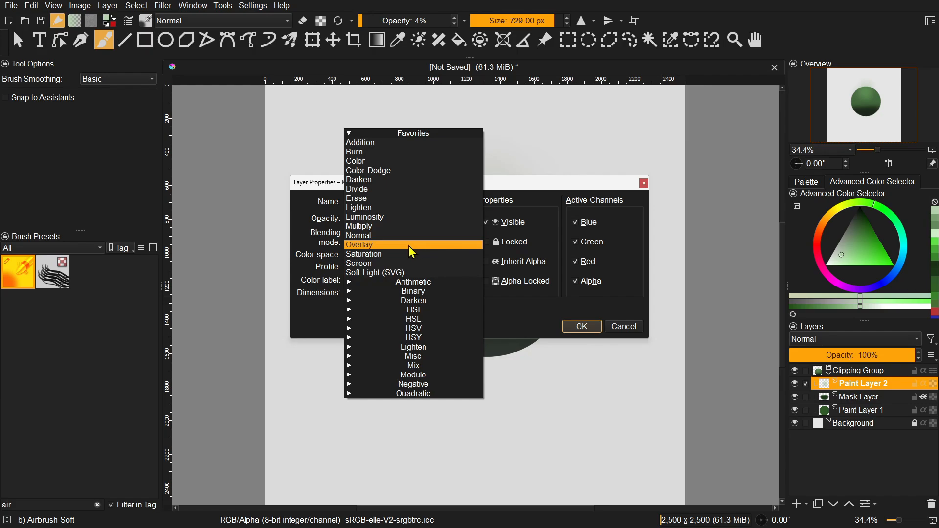
pyautogui.click(412, 252)
pyautogui.click(580, 326)
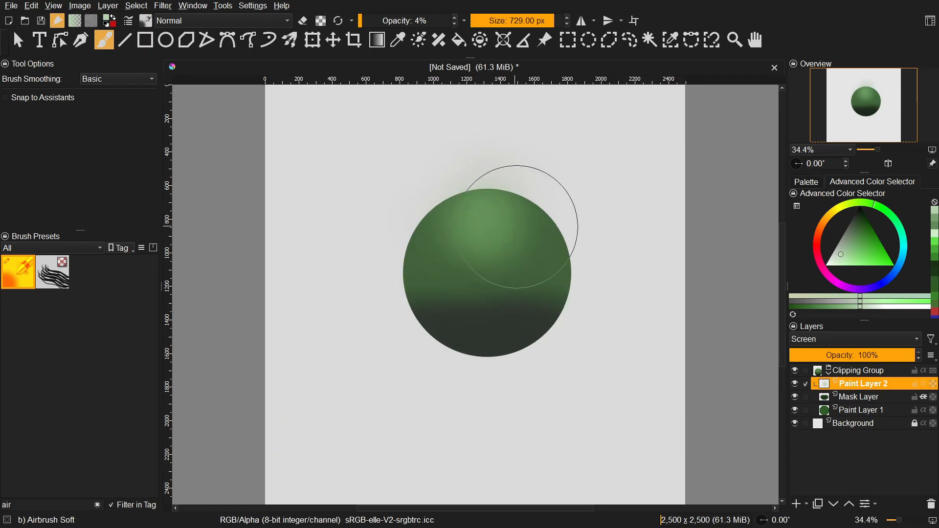
# Step: Pick a paler green and airbrush highlights at the top of the sphere, raising the brush opacity from 4% to 29%
pyautogui.click(835, 257)
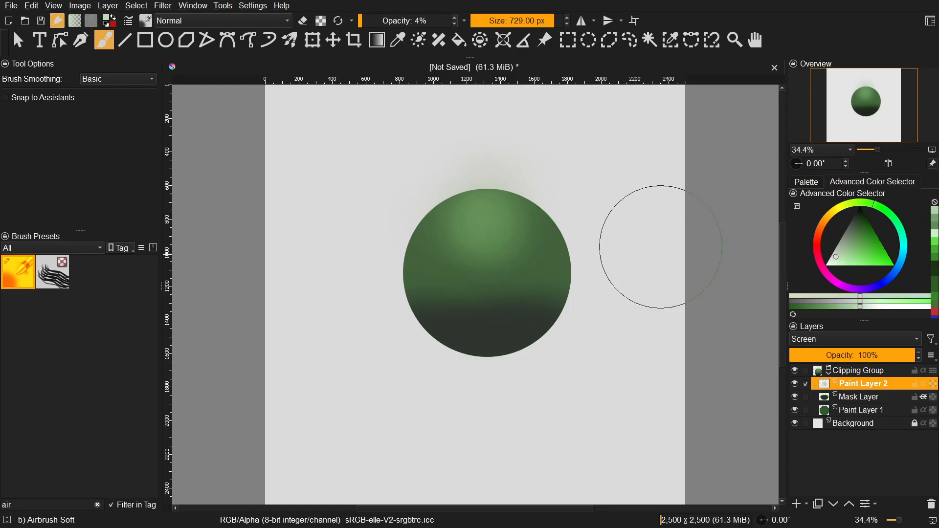
pyautogui.moveTo(491, 194); pyautogui.dragTo(485, 208)
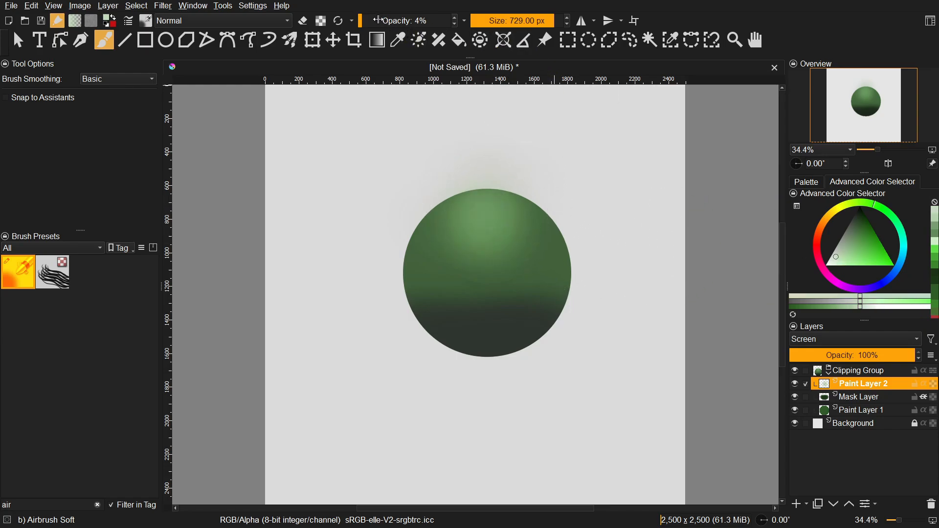
pyautogui.moveTo(380, 20); pyautogui.dragTo(372, 21)
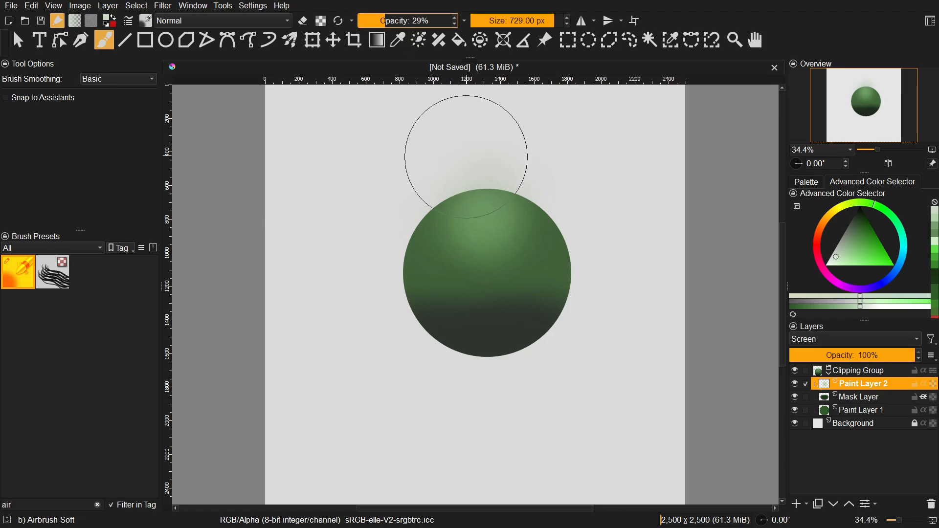
pyautogui.moveTo(478, 183); pyautogui.dragTo(496, 199)
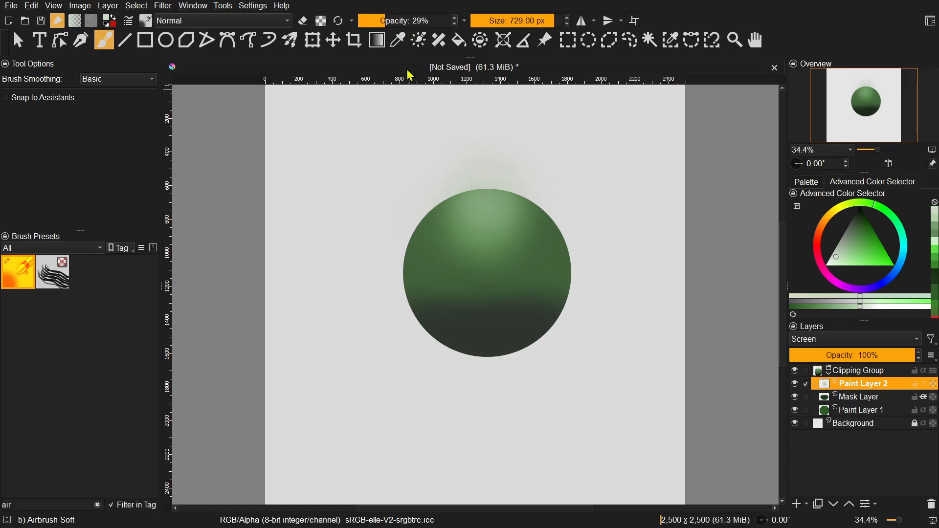
# Step: Airbrush a small bright highlight at the sphere's top edge with a brush of about 240 px at 64% opacity
pyautogui.click(514, 17)
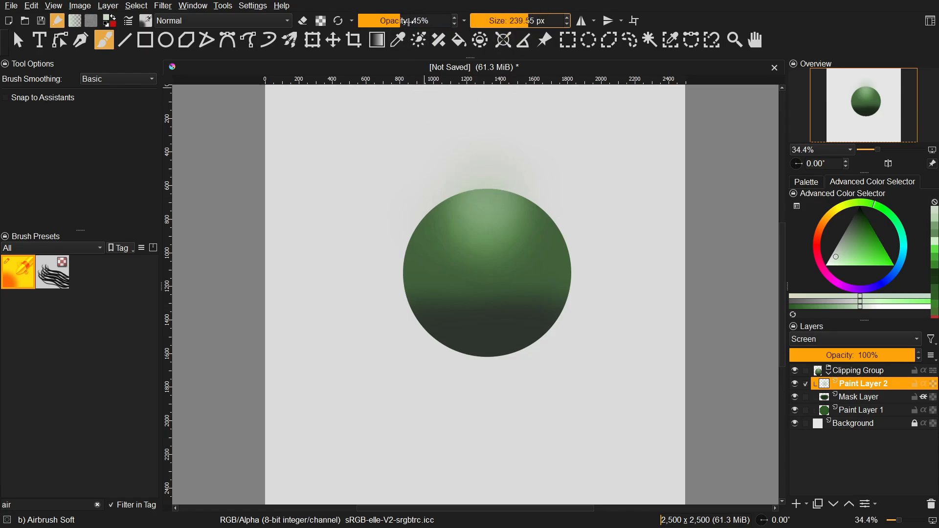
pyautogui.moveTo(411, 23); pyautogui.dragTo(418, 22)
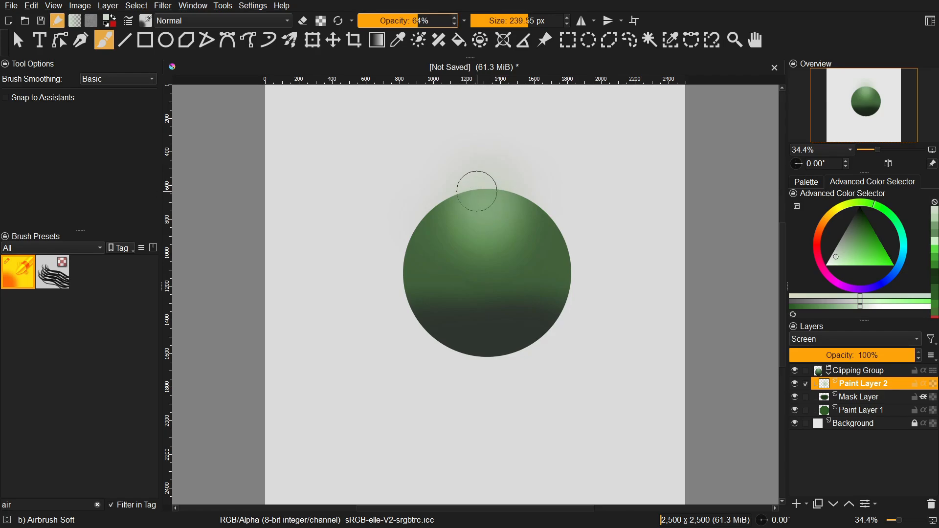
pyautogui.moveTo(478, 192)
pyautogui.mouseDown()
pyautogui.moveTo(493, 195)
pyautogui.moveTo(474, 195)
pyautogui.mouseUp()
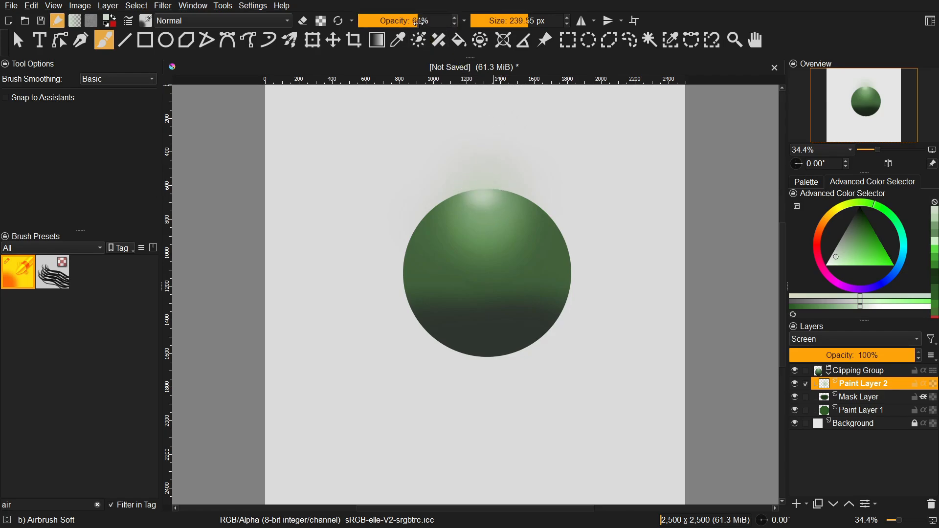
# Step: Widen the highlight along the sphere's upper edge with a brush of about 502 px at 57% opacity, lowering the opacity to 17%
pyautogui.moveTo(509, 23); pyautogui.dragTo(536, 22)
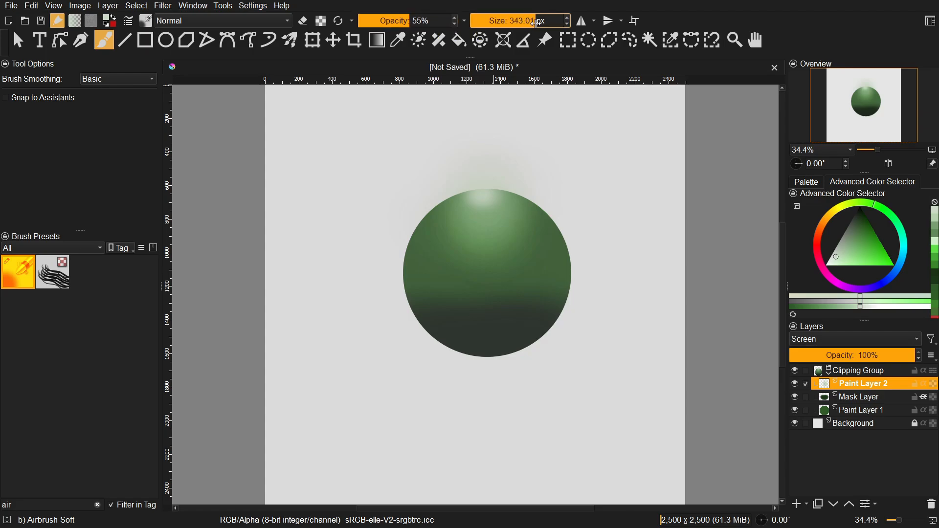
pyautogui.moveTo(413, 22); pyautogui.dragTo(414, 22)
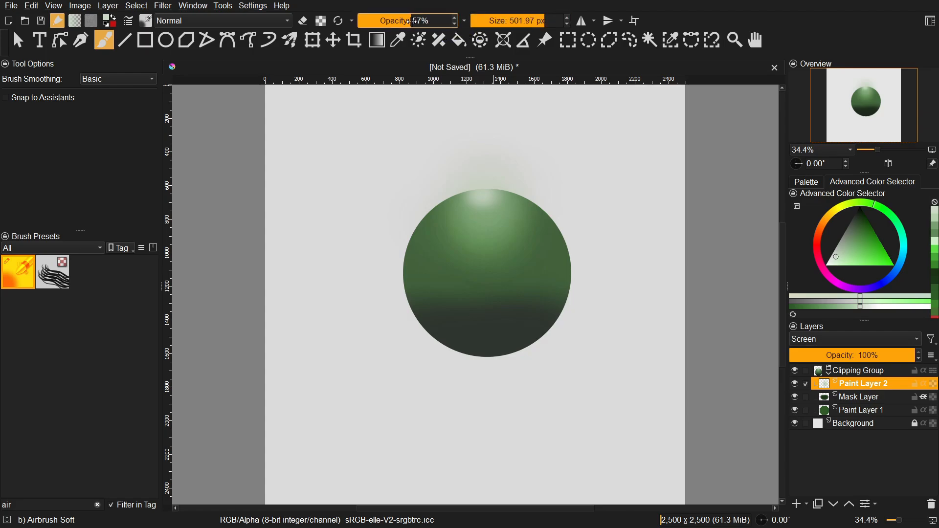
pyautogui.moveTo(483, 187)
pyautogui.mouseDown()
pyautogui.moveTo(484, 174)
pyautogui.moveTo(504, 171)
pyautogui.moveTo(465, 172)
pyautogui.moveTo(461, 191)
pyautogui.moveTo(452, 178)
pyautogui.moveTo(594, 227)
pyautogui.mouseUp()
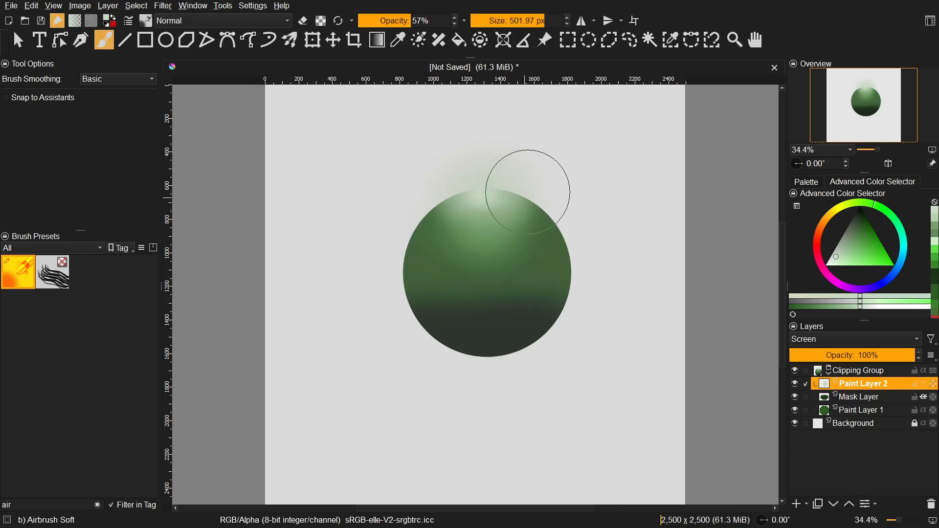
pyautogui.press('i')
pyautogui.press('i')
pyautogui.press('i')
pyautogui.press('i')
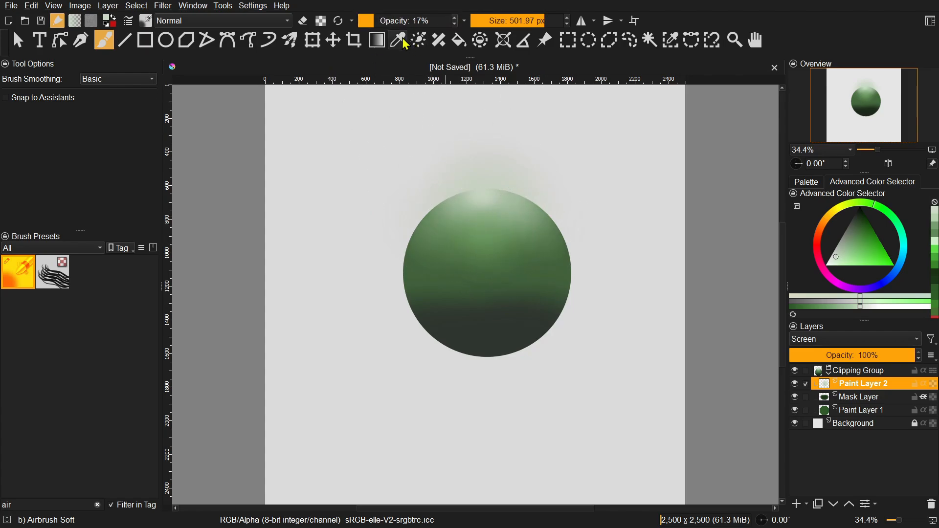
# Step: Airbrush a very dark green shadow on the sphere's lower part on the Mask Layer at 100% brush opacity
pyautogui.click(853, 398)
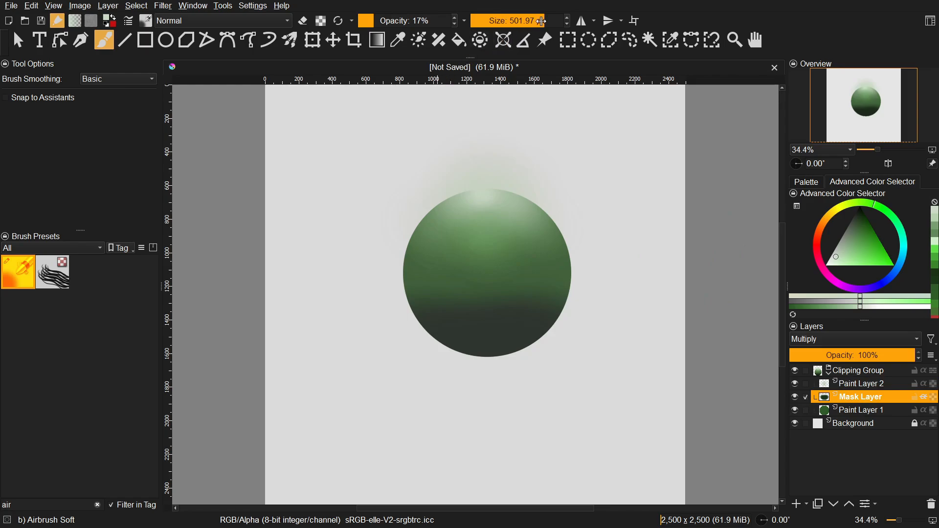
pyautogui.moveTo(378, 23); pyautogui.dragTo(456, 22)
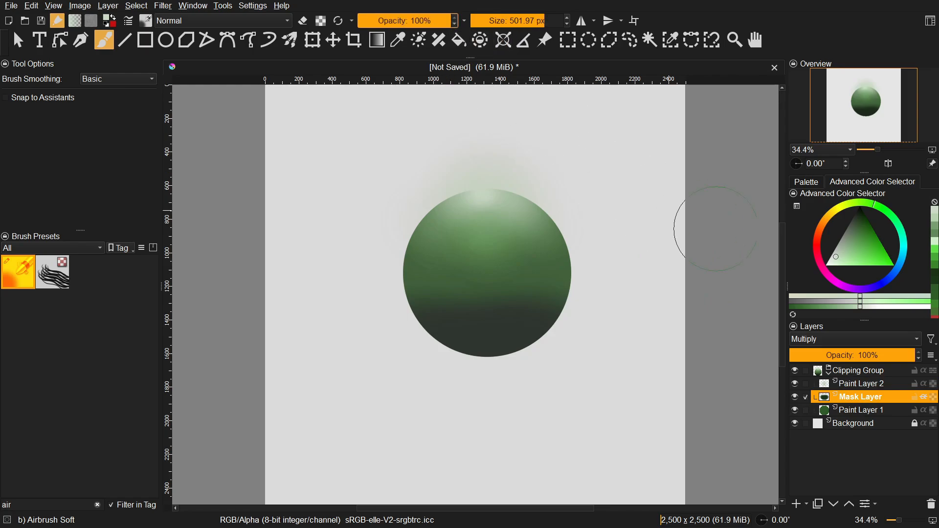
pyautogui.moveTo(881, 237)
pyautogui.mouseDown()
pyautogui.moveTo(857, 225)
pyautogui.moveTo(864, 218)
pyautogui.mouseUp()
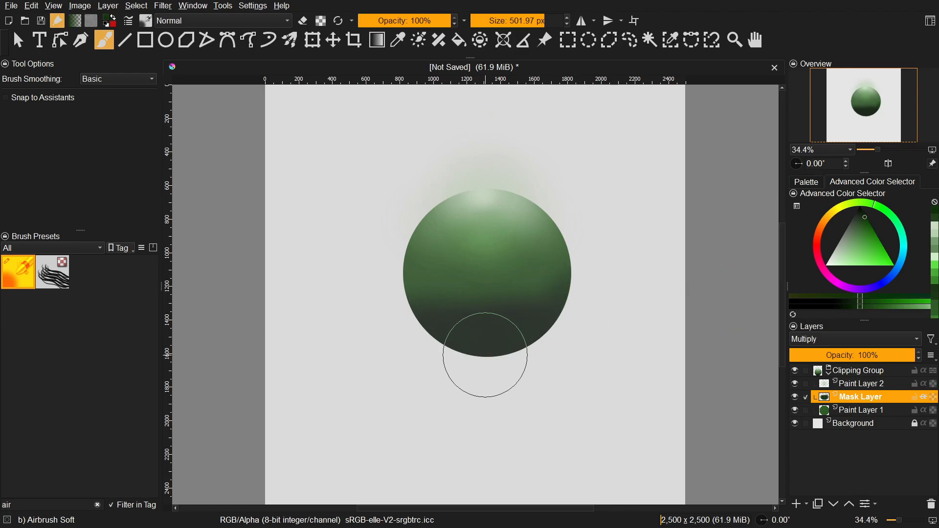
pyautogui.press('Insert')
pyautogui.click(852, 424)
pyautogui.click(838, 396)
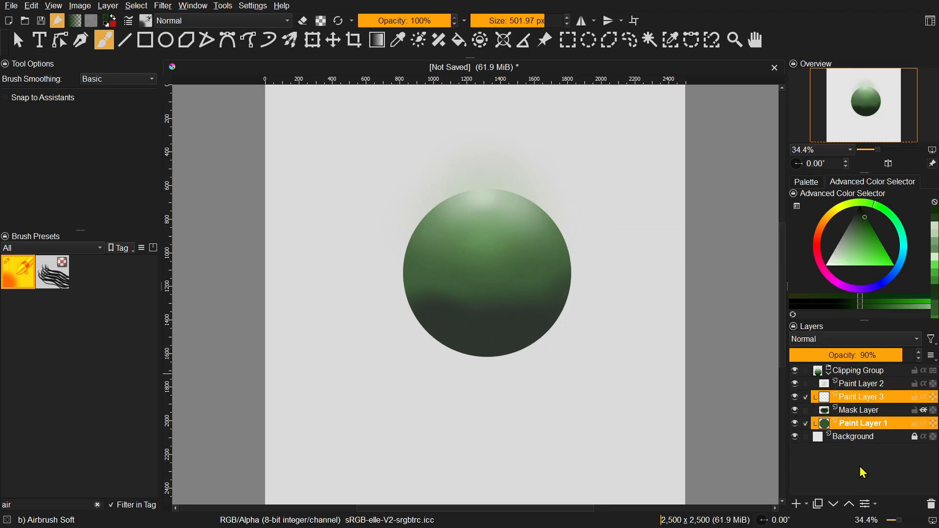
pyautogui.hotkey('shift', 'Delete')
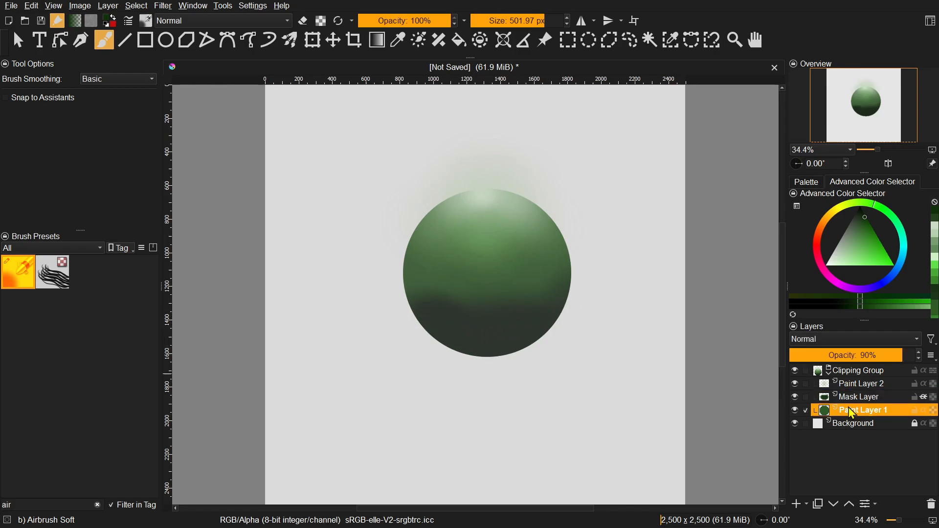
pyautogui.hotkey('ctrl', 'z')
pyautogui.click(838, 422)
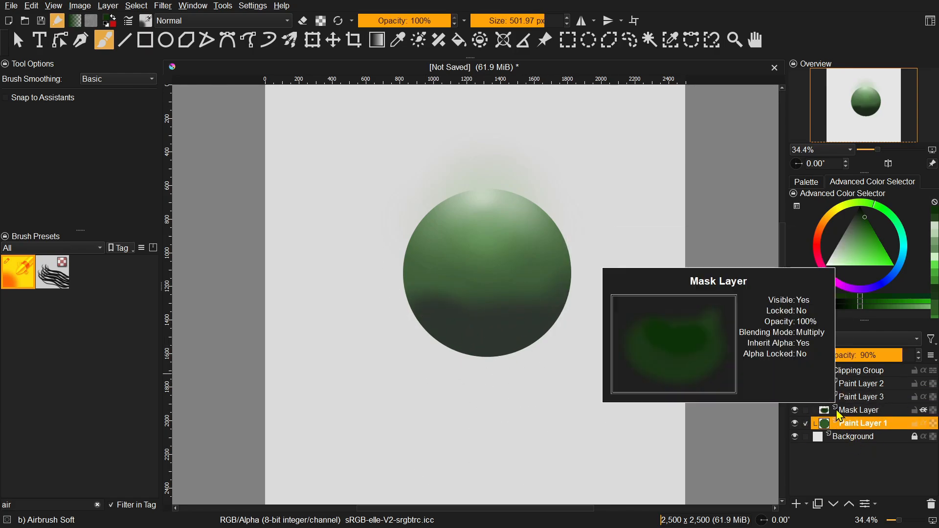
pyautogui.hotkey('ctrl', 'z')
# Step: Add a new paint layer in the clipping group between the Mask Layer and Paint Layer 1
pyautogui.press('Insert')
pyautogui.moveTo(868, 424); pyautogui.dragTo(879, 409)
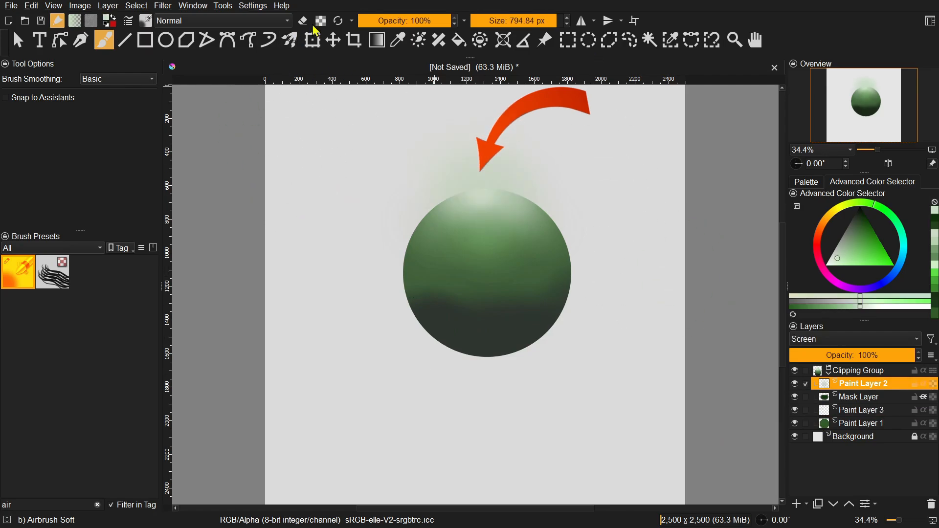
# Step: Erase the highlight overspray outside the sphere on Paint Layer 2 with a 263 px brush and turn on Inherit Alpha for that layer
pyautogui.press('e')
pyautogui.press('[')
pyautogui.press('[')
pyautogui.press('[')
pyautogui.press('[')
pyautogui.press('[')
pyautogui.press('[')
pyautogui.press('[')
pyautogui.press('[')
pyautogui.press('[')
pyautogui.press('[')
pyautogui.press('[')
pyautogui.press('[')
pyautogui.press('[')
pyautogui.press('[')
pyautogui.press('[')
pyautogui.press('[')
pyautogui.press('[')
pyautogui.moveTo(448, 166); pyautogui.dragTo(424, 182)
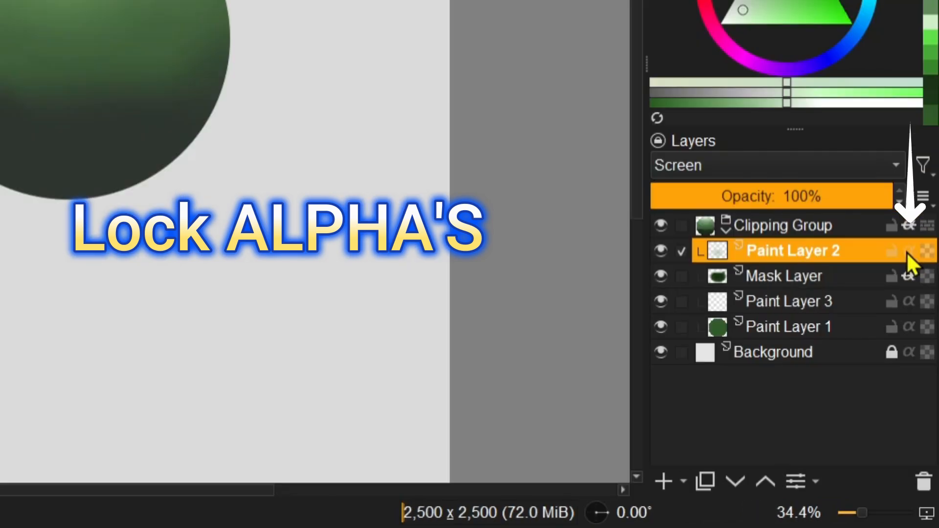
pyautogui.click(908, 250)
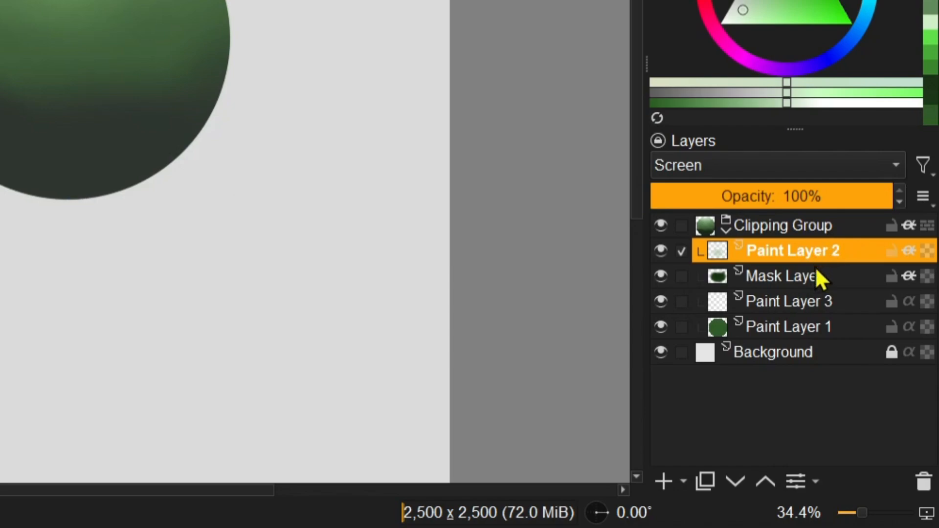
# Step: Airbrush a dark blue ground shadow beneath the sphere on Paint Layer 3, starting with a brush of about 742 px at 32% opacity
pyautogui.click(755, 304)
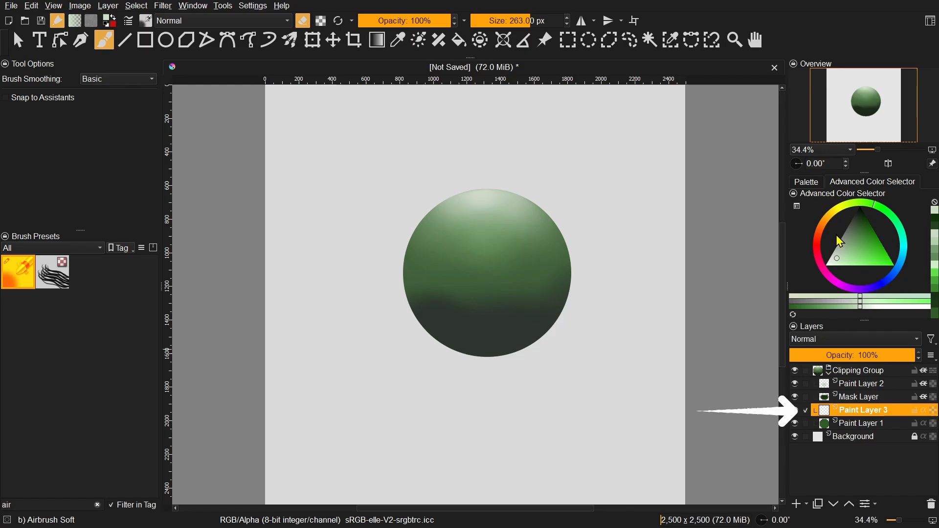
pyautogui.click(885, 284)
pyautogui.click(869, 240)
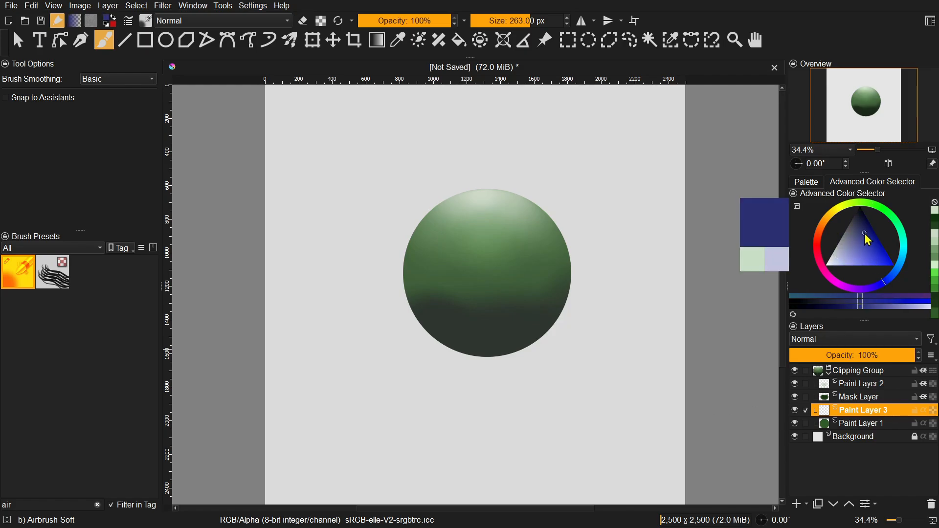
pyautogui.moveTo(868, 240); pyautogui.dragTo(865, 236)
pyautogui.click(865, 232)
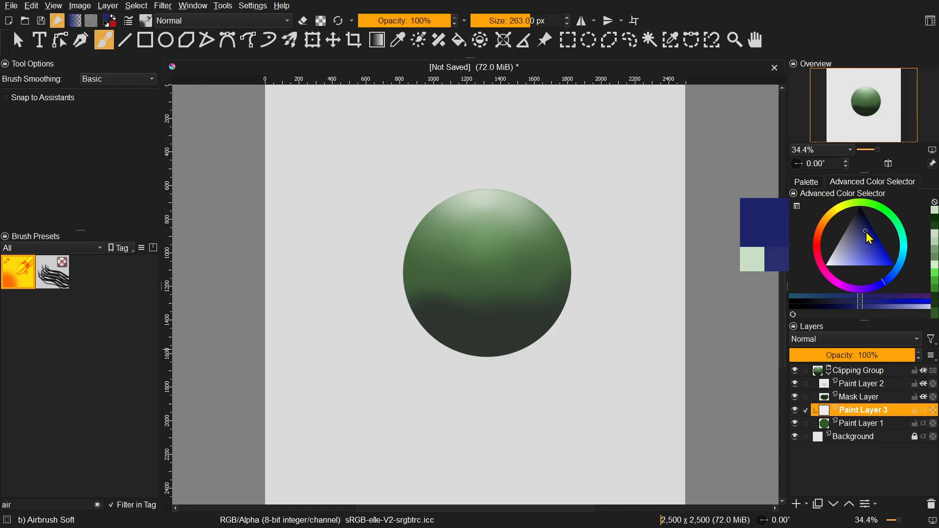
pyautogui.moveTo(541, 22); pyautogui.dragTo(554, 20)
pyautogui.click(388, 20)
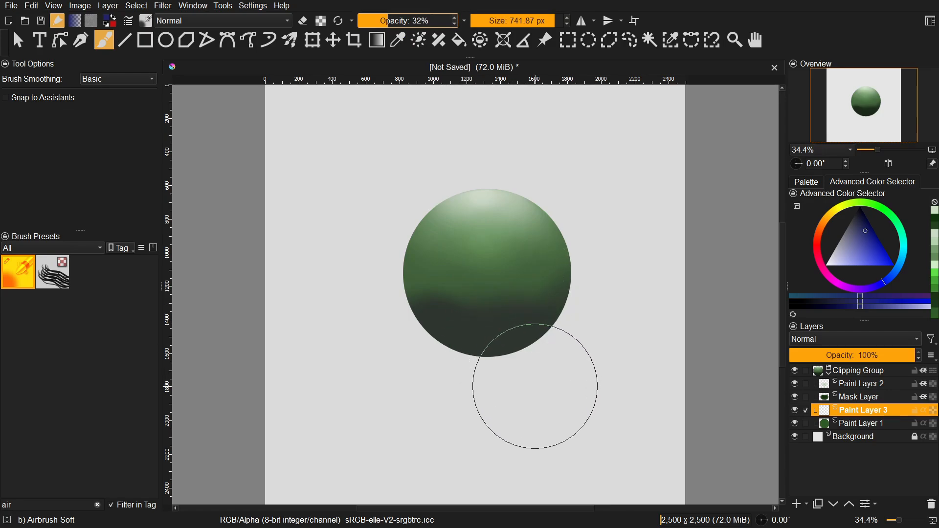
pyautogui.moveTo(539, 381); pyautogui.dragTo(516, 383)
pyautogui.moveTo(532, 370)
pyautogui.mouseDown()
pyautogui.moveTo(425, 370)
pyautogui.moveTo(566, 364)
pyautogui.moveTo(446, 365)
pyautogui.moveTo(462, 364)
pyautogui.moveTo(399, 348)
pyautogui.moveTo(561, 361)
pyautogui.mouseUp()
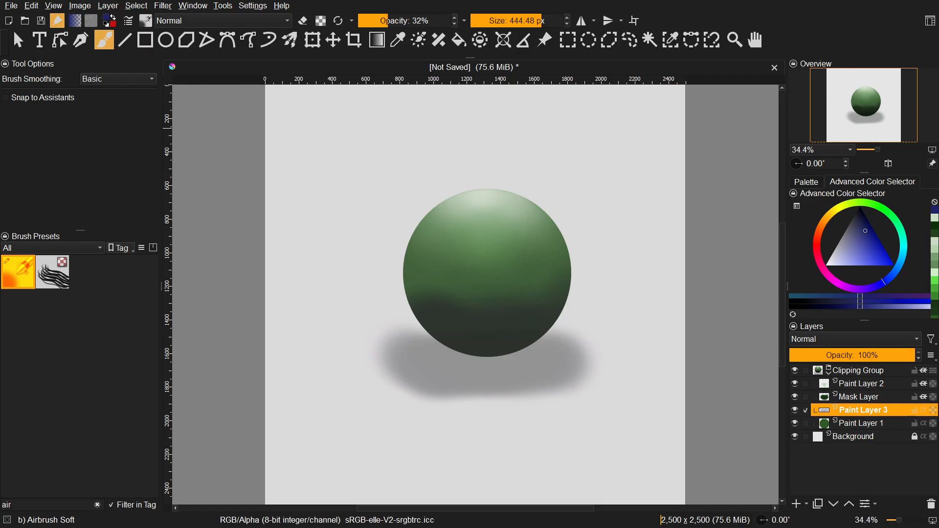
pyautogui.click(507, 379)
pyautogui.hotkey('ctrl', 'z')
pyautogui.click(518, 20)
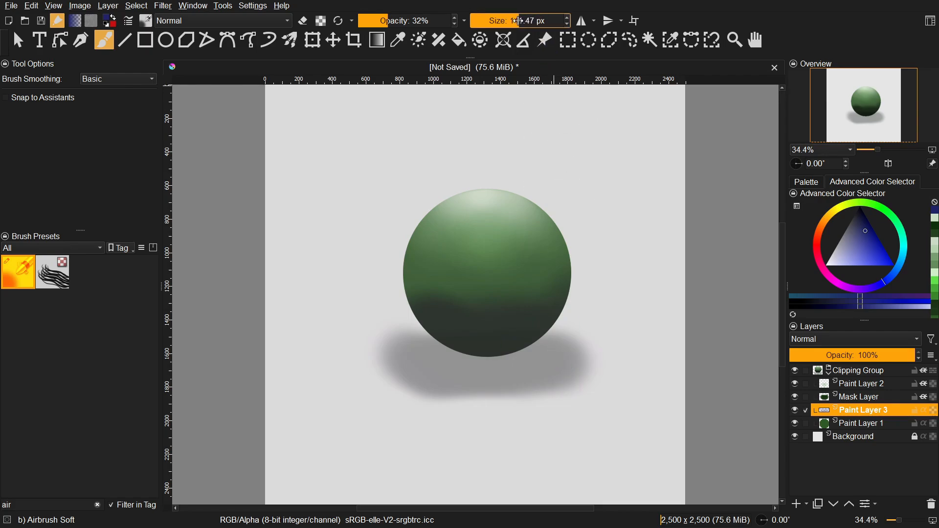
pyautogui.moveTo(516, 363); pyautogui.dragTo(503, 362)
pyautogui.hotkey('ctrl', 'z')
# Step: Airbrush a darker core into the ground shadow directly beneath the sphere with adjusted brush opacity and size
pyautogui.moveTo(385, 21); pyautogui.dragTo(381, 20)
pyautogui.click(527, 21)
pyautogui.moveTo(539, 349)
pyautogui.mouseDown()
pyautogui.moveTo(500, 359)
pyautogui.moveTo(545, 360)
pyautogui.moveTo(502, 366)
pyautogui.moveTo(534, 356)
pyautogui.moveTo(494, 404)
pyautogui.mouseUp()
# Step: Soften the outer edges of the ground shadow with the airbrush in eraser mode, varying its opacity and size
pyautogui.click(370, 21)
pyautogui.click(547, 21)
pyautogui.press('e')
pyautogui.click(364, 20)
pyautogui.moveTo(540, 403)
pyautogui.mouseDown()
pyautogui.moveTo(575, 354)
pyautogui.moveTo(593, 359)
pyautogui.mouseUp()
pyautogui.click(406, 20)
pyautogui.click(545, 20)
pyautogui.moveTo(557, 410)
pyautogui.mouseDown()
pyautogui.moveTo(499, 418)
pyautogui.moveTo(628, 377)
pyautogui.moveTo(526, 406)
pyautogui.moveTo(675, 398)
pyautogui.mouseUp()
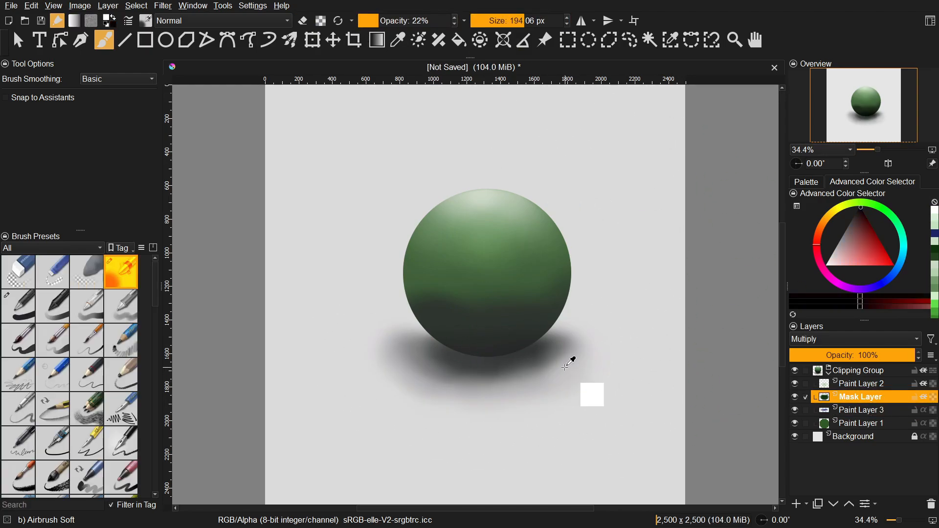
pyautogui.hotkey('ctrl', 't')
pyautogui.moveTo(481, 488); pyautogui.dragTo(493, 395)
pyautogui.click(18, 40)
pyautogui.click(494, 353)
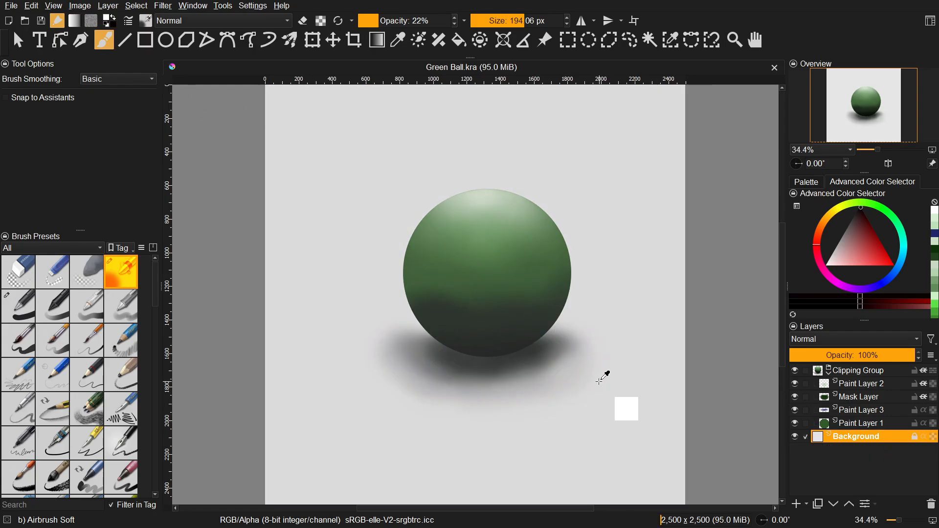
pyautogui.scroll(1, 602, 383)
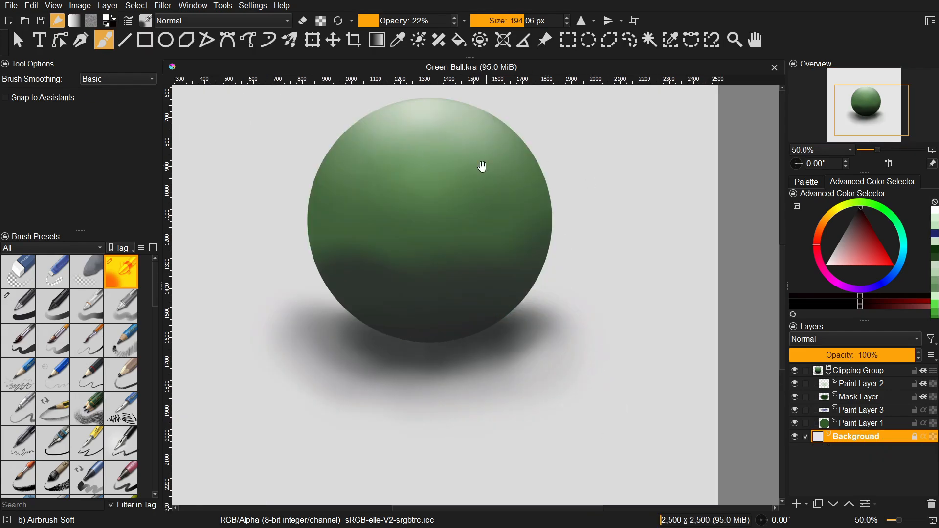
pyautogui.moveTo(482, 167); pyautogui.dragTo(501, 223)
pyautogui.scroll(1, 549, 284)
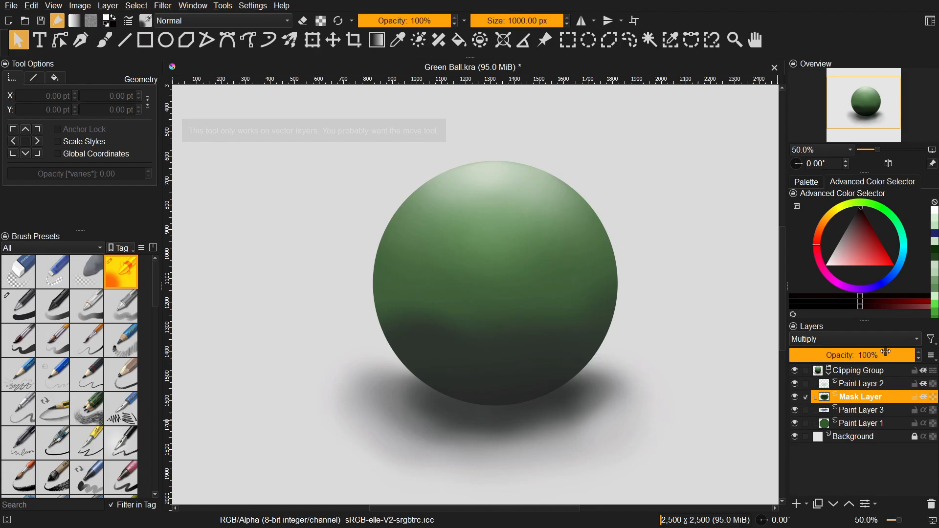
# Step: Try Mask Layer opacities of 26% and 100%, and settle on about 76% to adjust the sphere's shading
pyautogui.moveTo(885, 352); pyautogui.dragTo(822, 355)
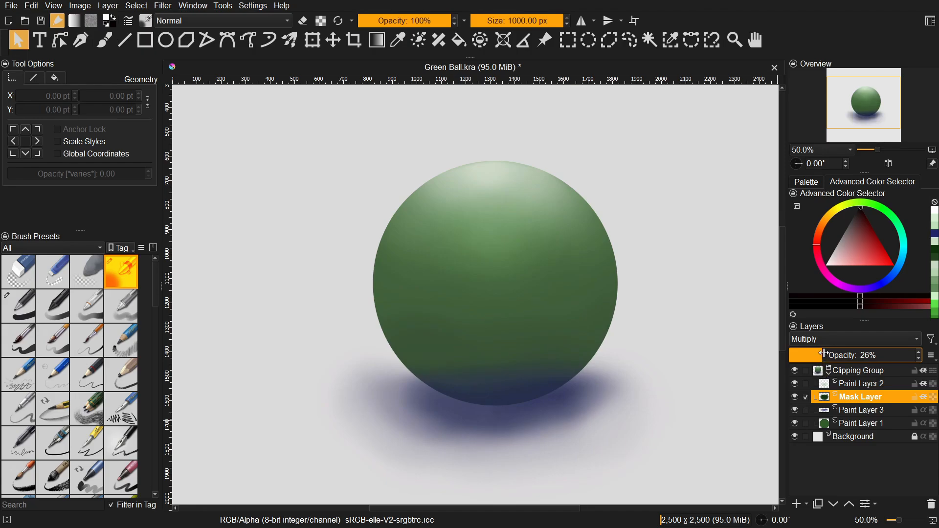
pyautogui.moveTo(852, 354); pyautogui.dragTo(936, 353)
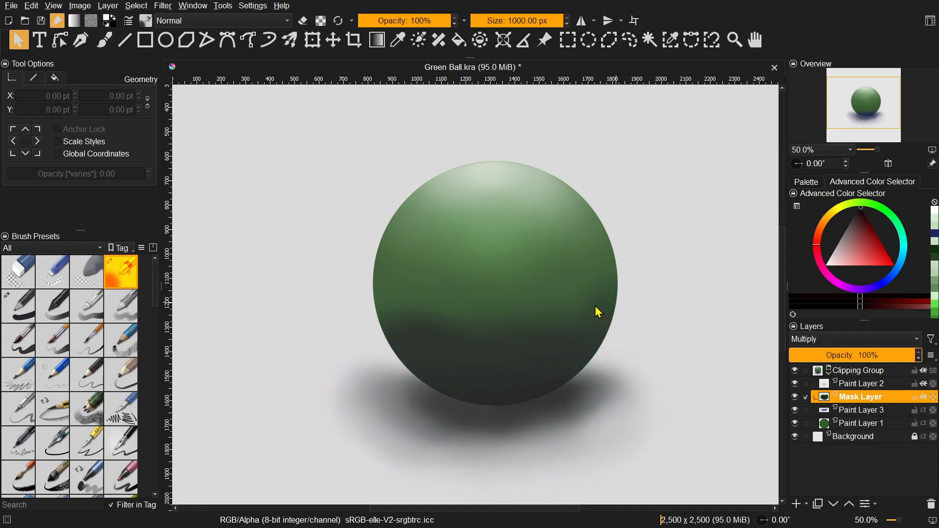
pyautogui.click(510, 419)
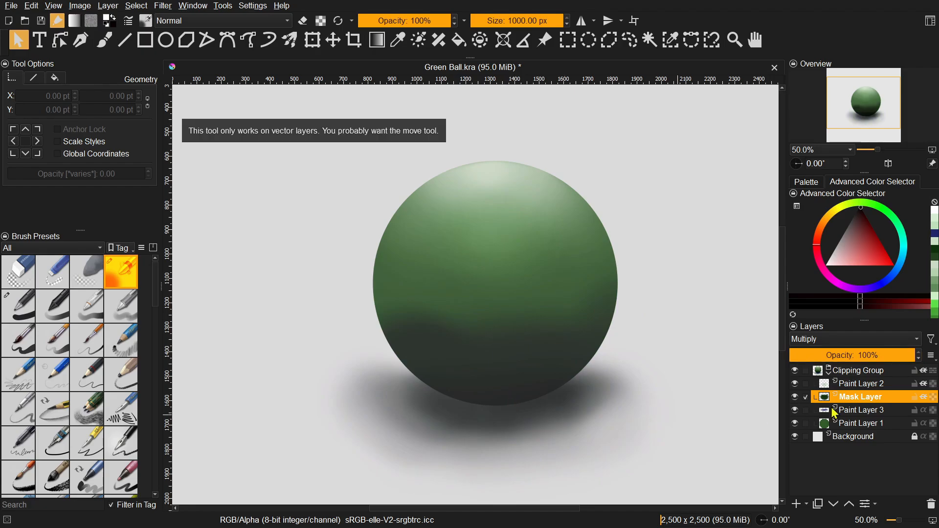
pyautogui.moveTo(902, 355)
pyautogui.mouseDown()
pyautogui.moveTo(877, 353)
pyautogui.moveTo(886, 352)
pyautogui.mouseUp()
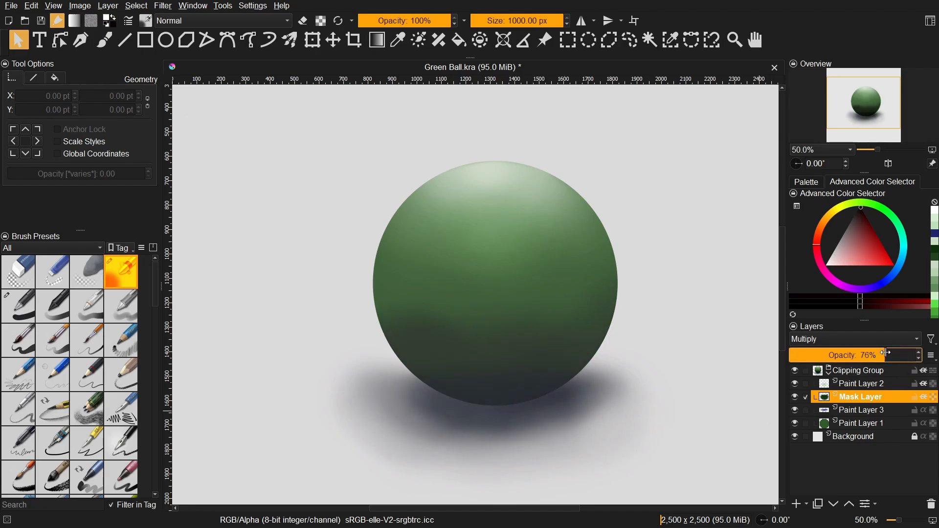
# Step: Select Paint Layer 3, switch to the Freehand Brush tool and lower the layer's opacity to about 82% to lighten the ground shadow
pyautogui.click(860, 410)
pyautogui.press('b')
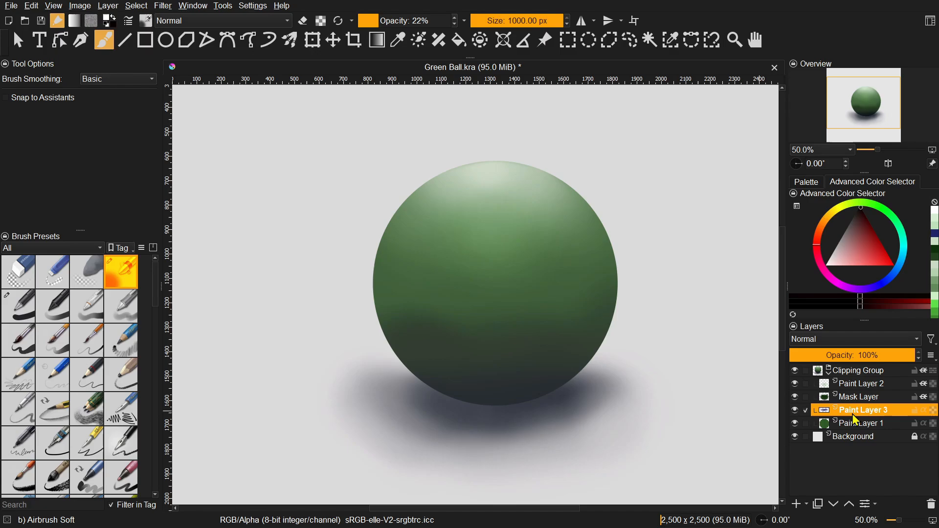
pyautogui.moveTo(879, 354)
pyautogui.mouseDown()
pyautogui.moveTo(864, 355)
pyautogui.moveTo(892, 356)
pyautogui.mouseUp()
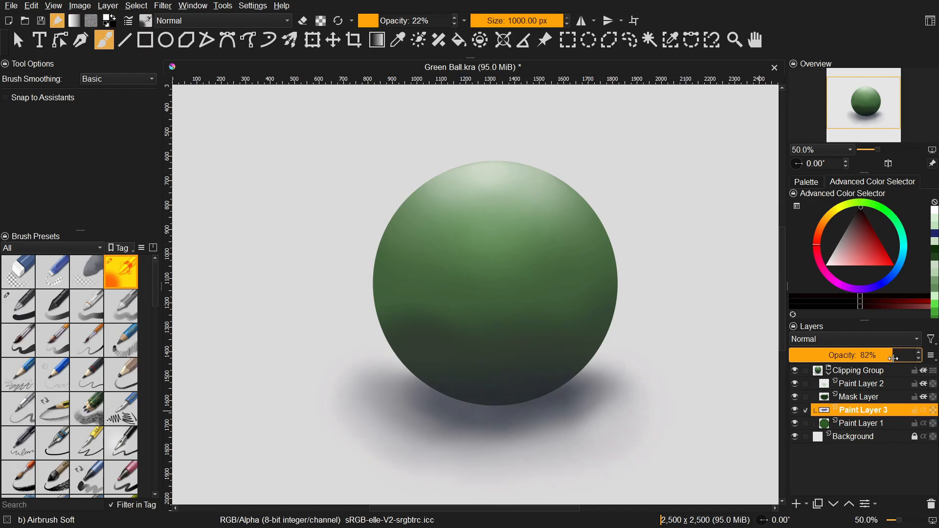
# Step: Set the opacity of the highlight layer, Paint Layer 2, and of the base sphere layer, Paint Layer 1, to 100%
pyautogui.click(879, 387)
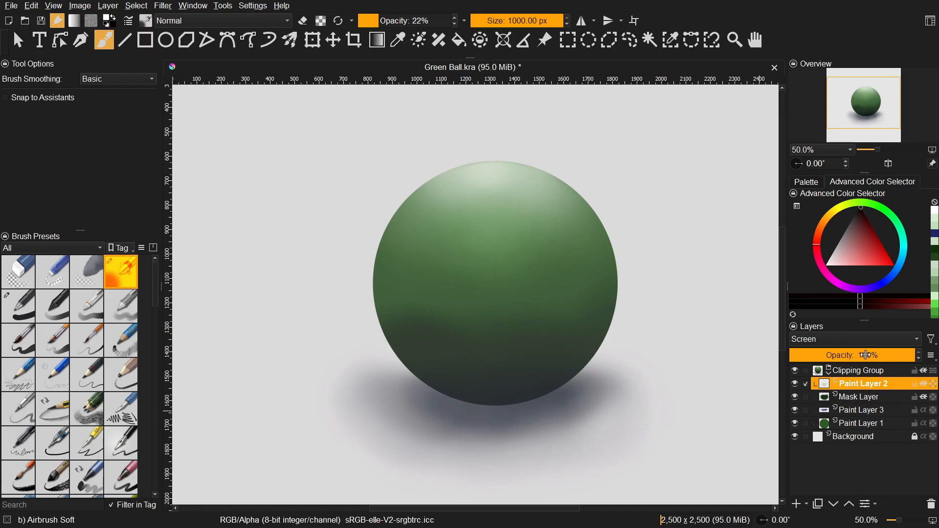
pyautogui.moveTo(867, 355); pyautogui.dragTo(935, 364)
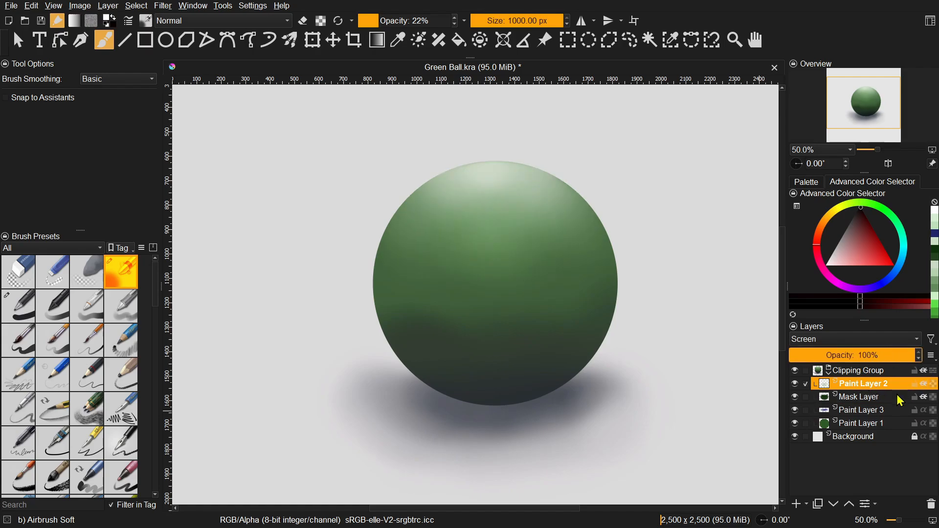
pyautogui.click(856, 424)
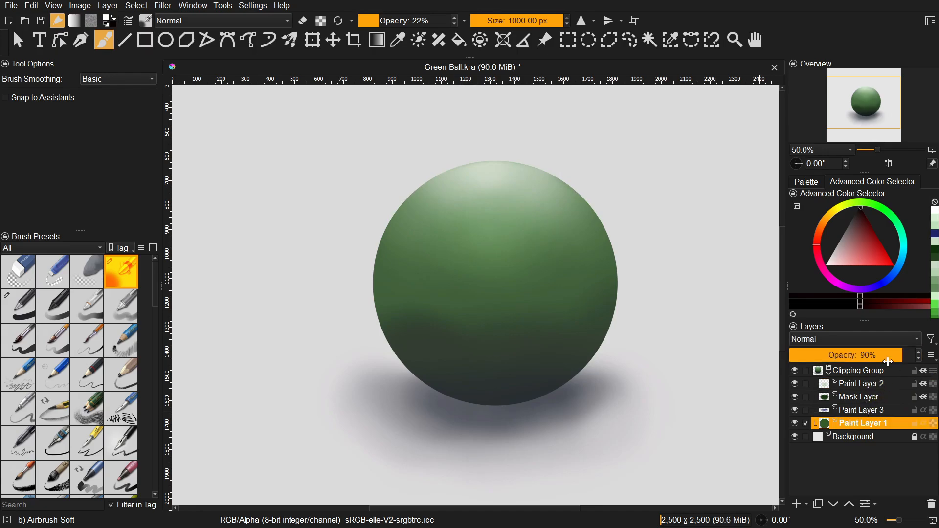
pyautogui.moveTo(892, 354)
pyautogui.mouseDown()
pyautogui.moveTo(877, 355)
pyautogui.moveTo(934, 357)
pyautogui.mouseUp()
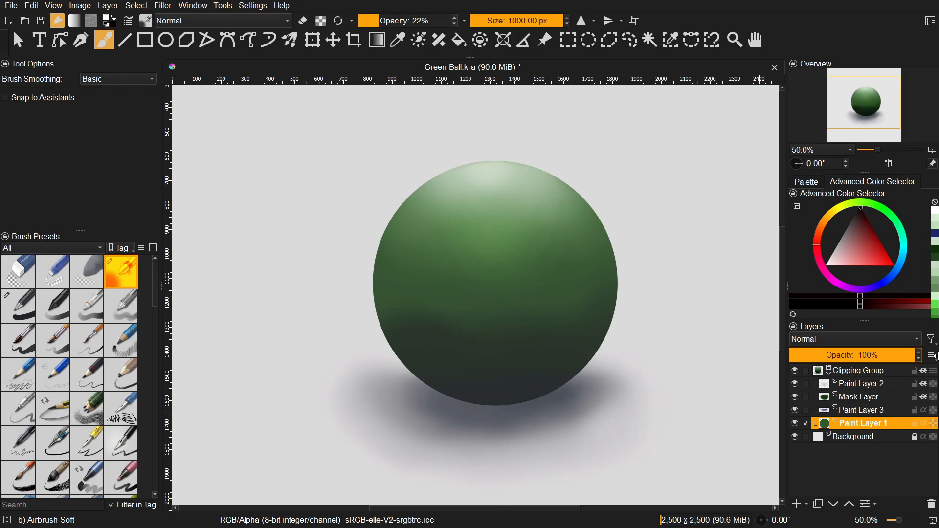
pyautogui.moveTo(919, 356)
pyautogui.mouseDown()
pyautogui.moveTo(849, 355)
pyautogui.moveTo(932, 353)
pyautogui.mouseUp()
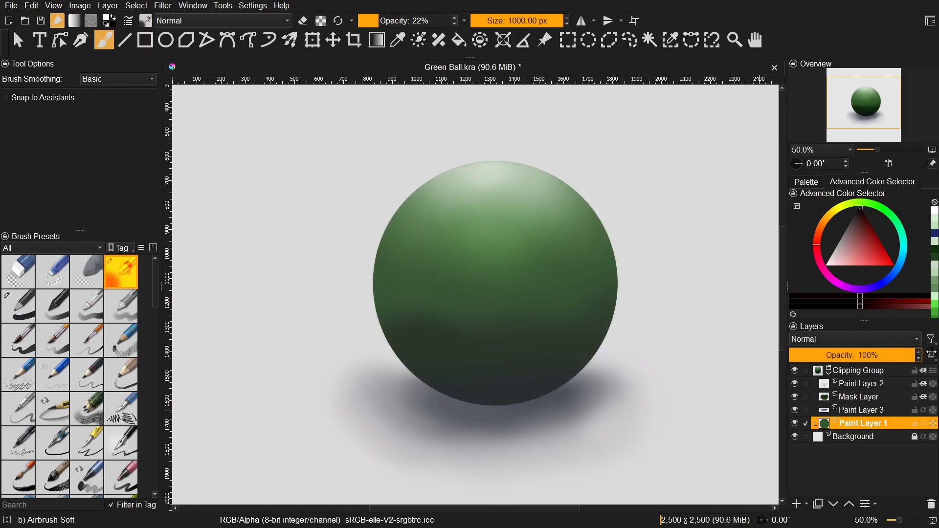
# Step: Set the brush size to 0.01 px and switch to the Select Shapes tool
pyautogui.click(472, 21)
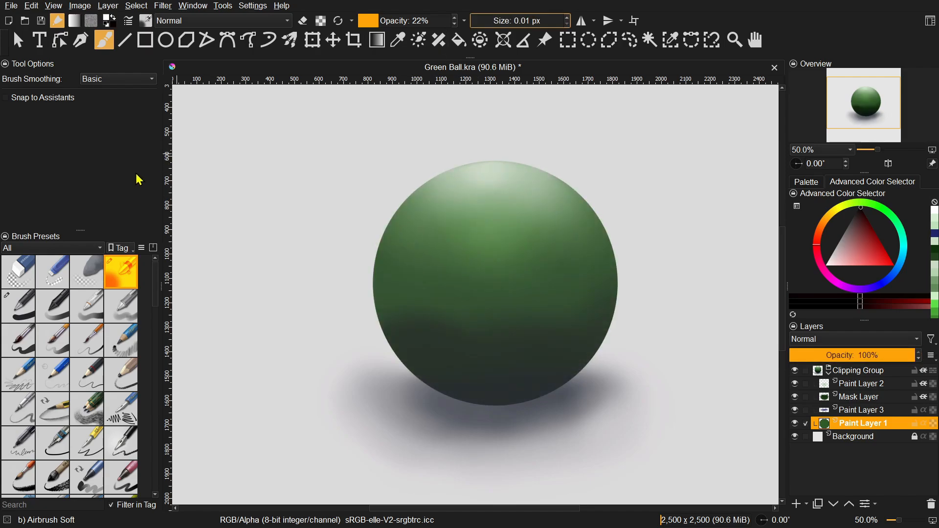
pyautogui.click(18, 39)
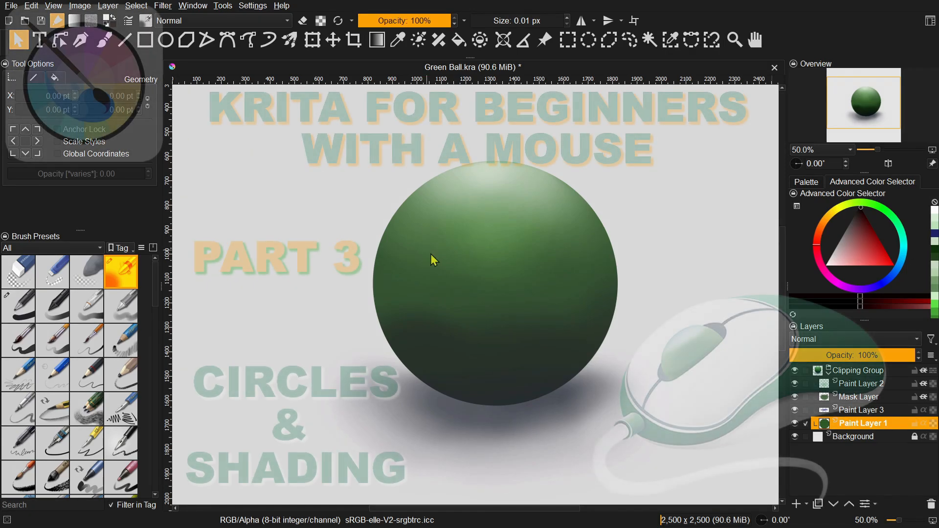